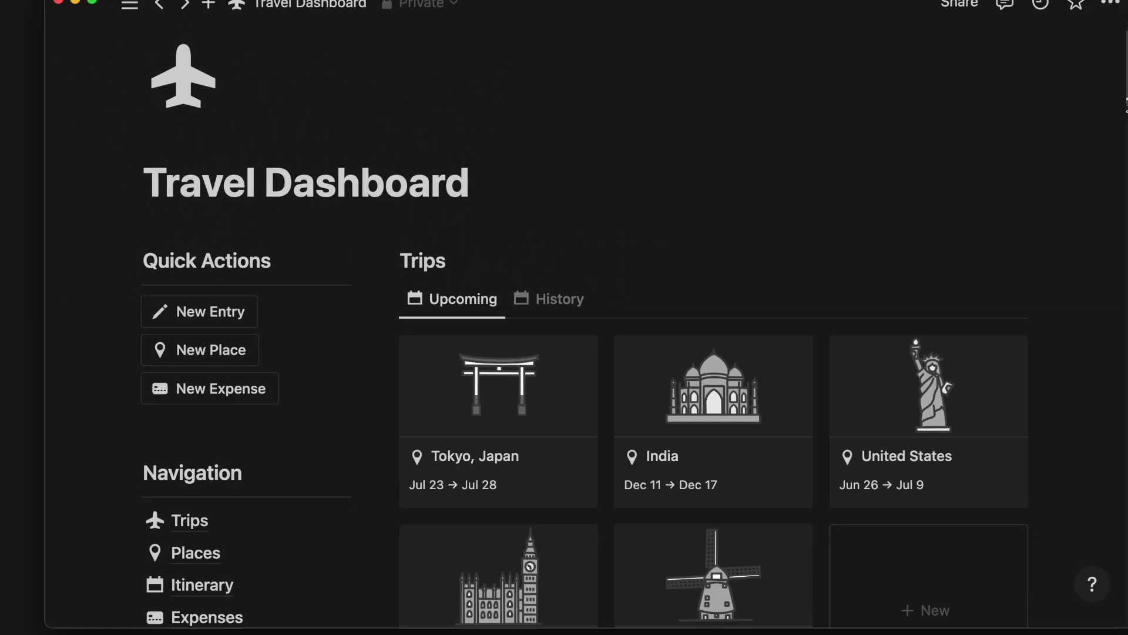
Step: Add a new trip titled Japan dated June 22 to June 27, 2023
scroll(564, 352, "down", 3)
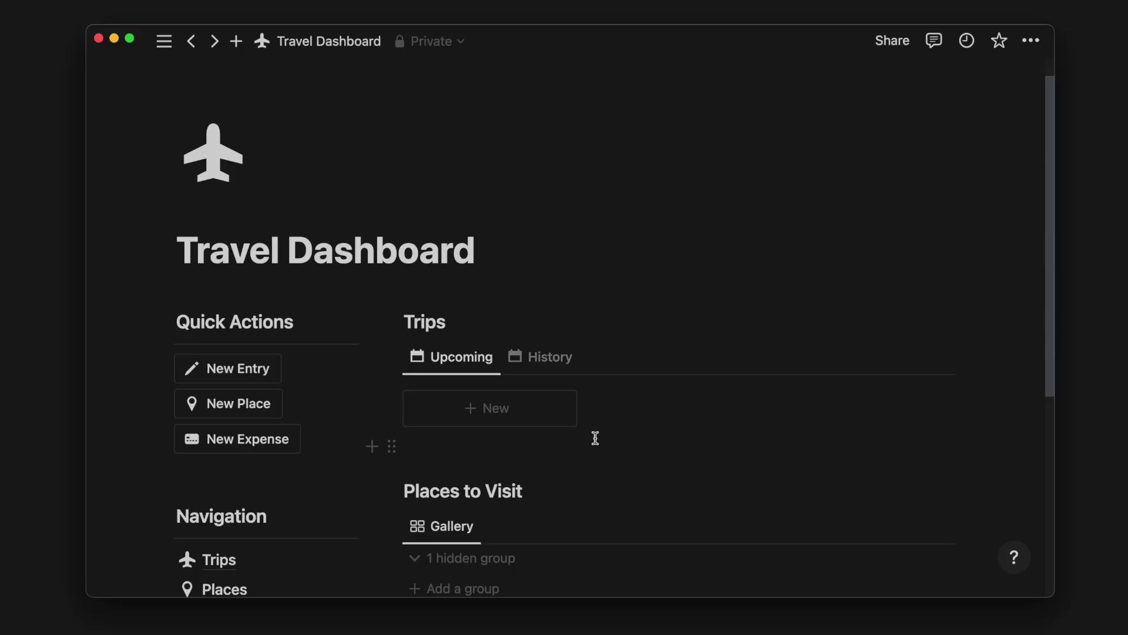
left_click(563, 422)
type("Japan")
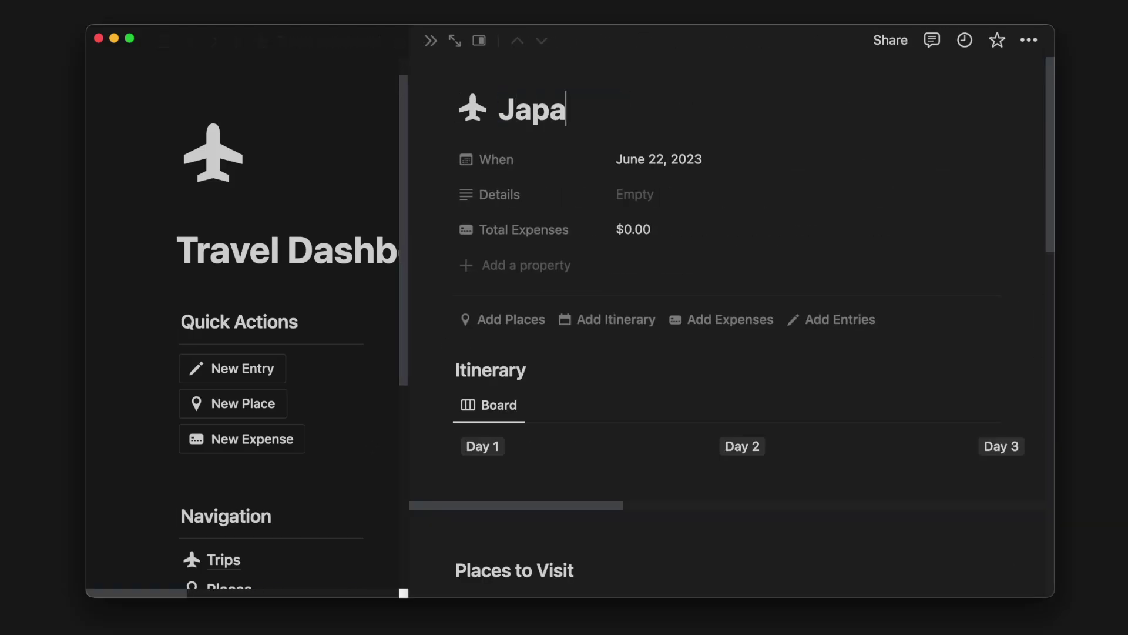
left_click(777, 167)
left_click(829, 428)
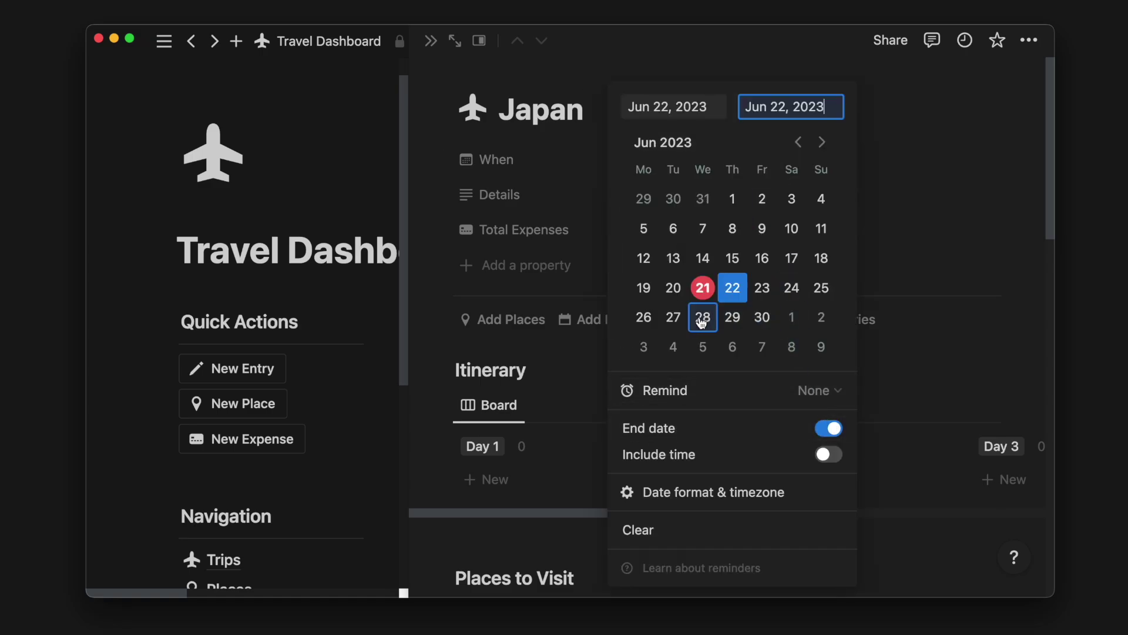
left_click(674, 317)
left_click(915, 290)
Step: Enter '5 days 4 night' as the Japan trip's Details
left_click(679, 205)
type("5 days")
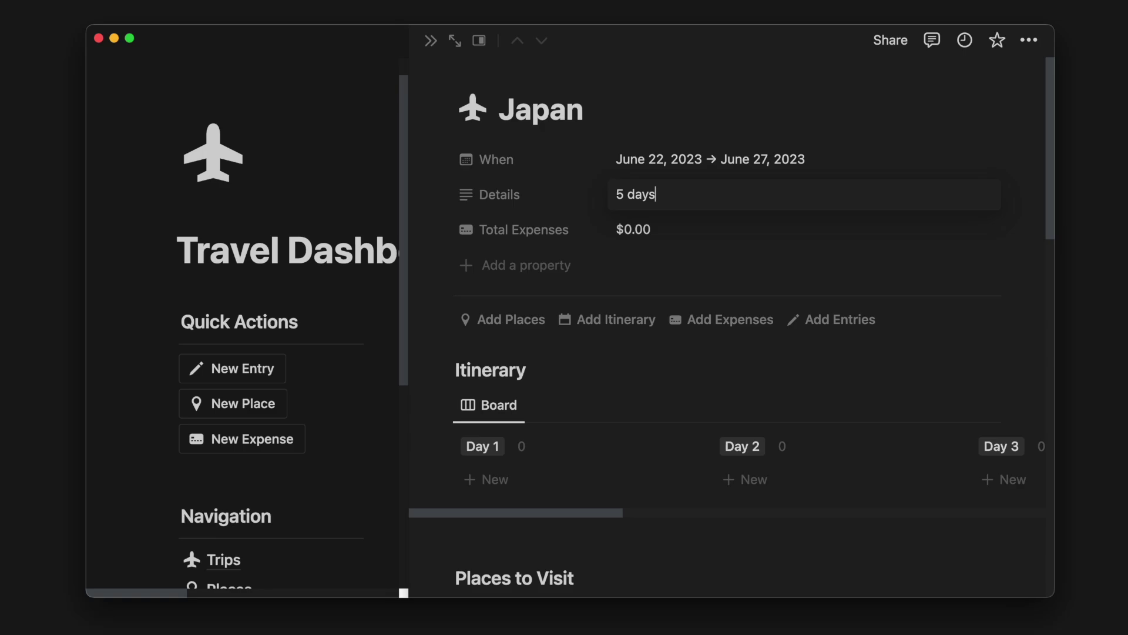
type(" 4 night")
scroll(979, 240, "down", 5)
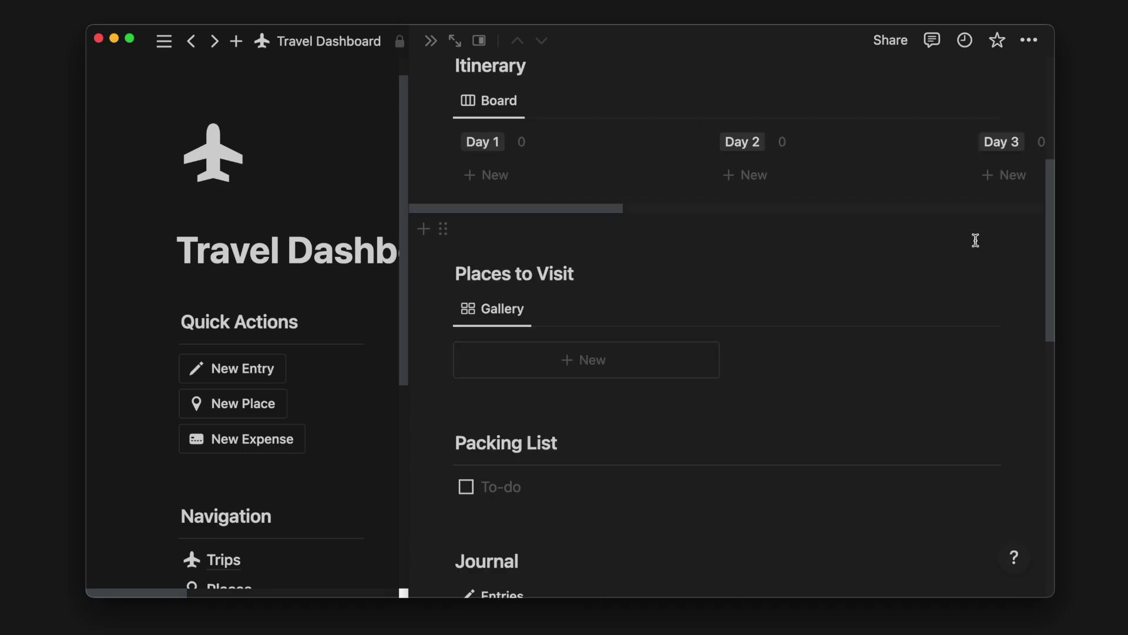
scroll(921, 257, "down", 9)
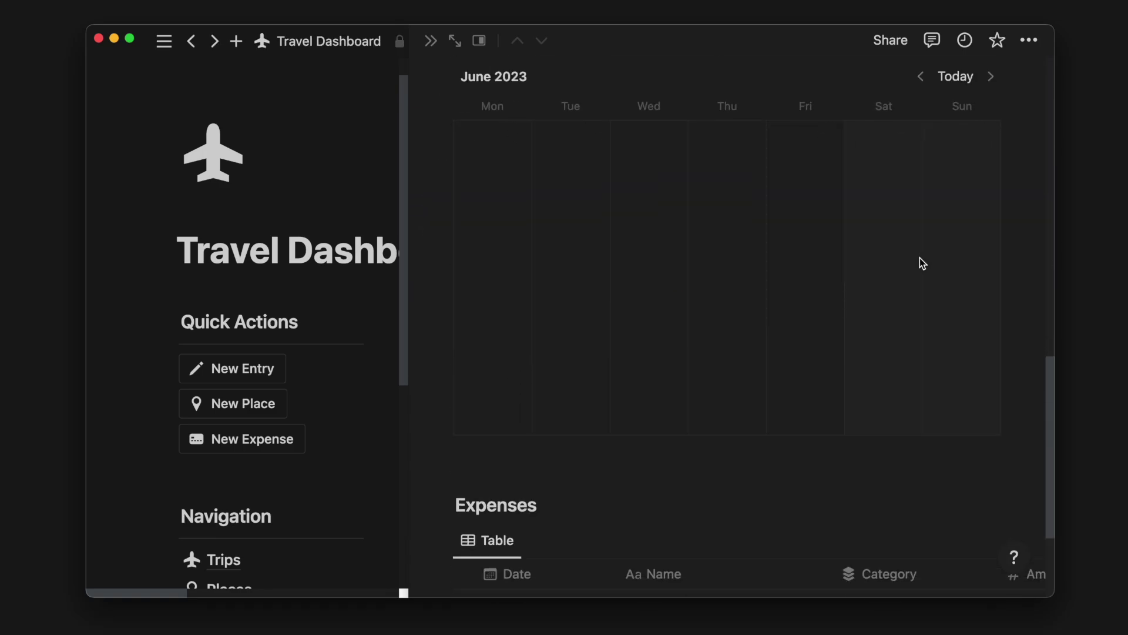
scroll(919, 257, "up", 4)
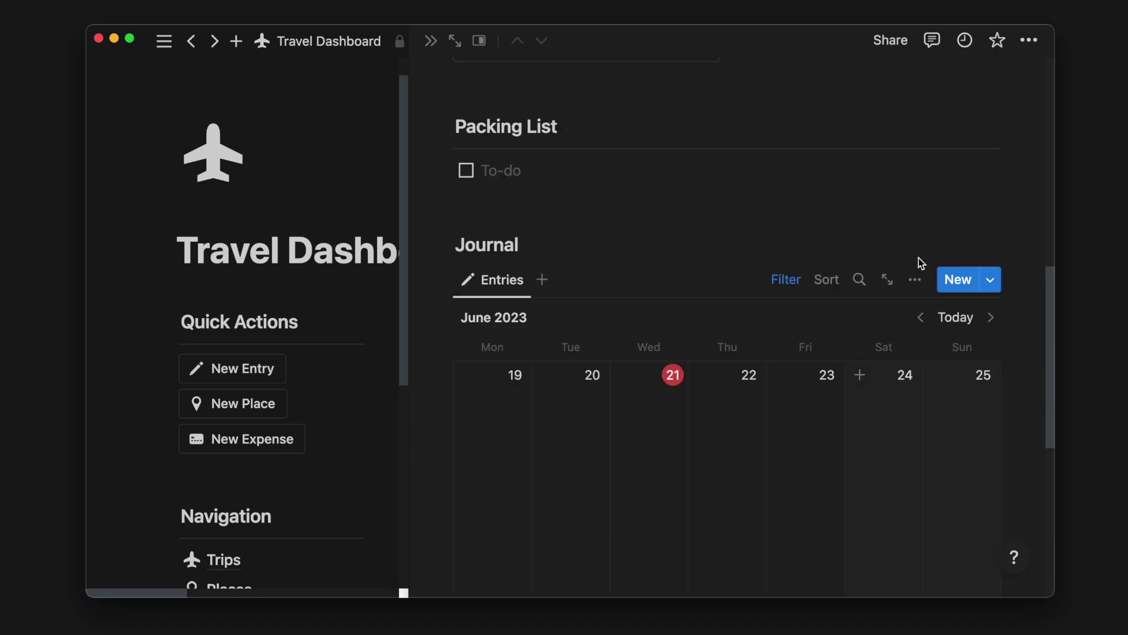
scroll(918, 258, "up", 6)
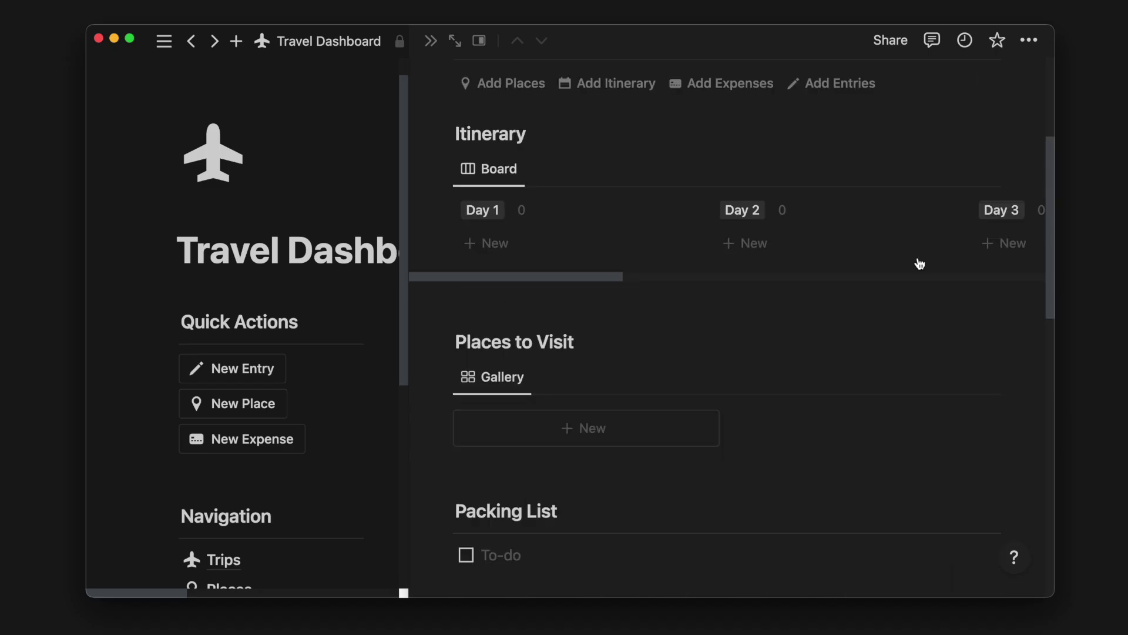
scroll(786, 267, "up", 4)
Step: Set an Unsplash 'japan' pagoda-and-mountains photo as the Japan page cover
left_click(509, 75)
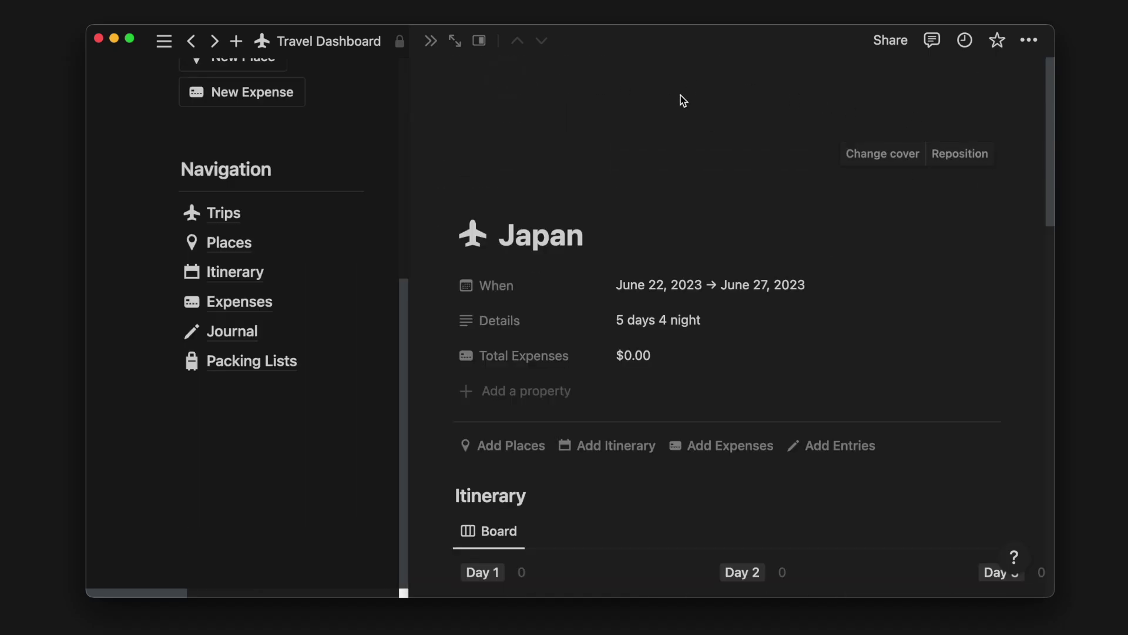
left_click(866, 166)
left_click(756, 162)
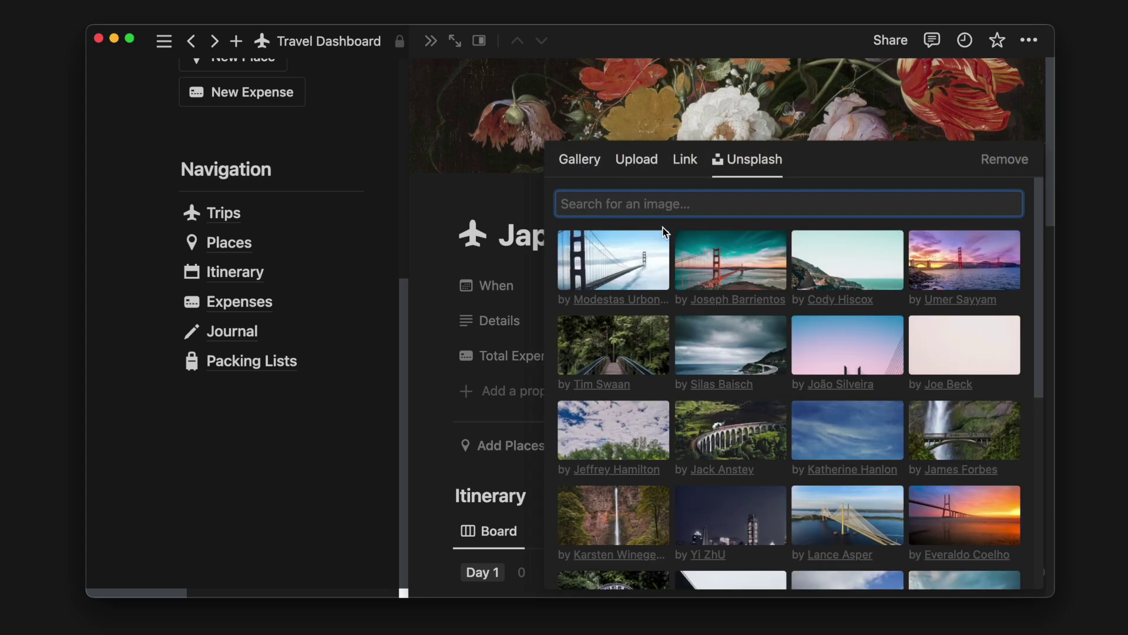
type("japan")
left_click(764, 253)
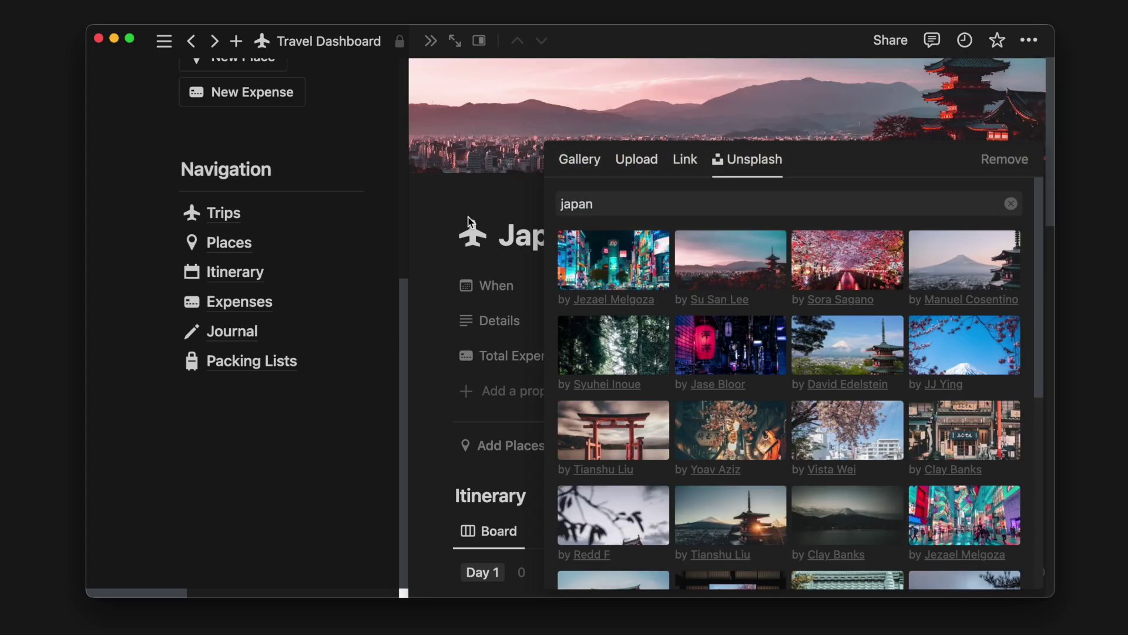
left_click(431, 41)
Step: Replace the Japan trip cover with the uploaded Japan.png torii-gate image
scroll(529, 265, "up", 5)
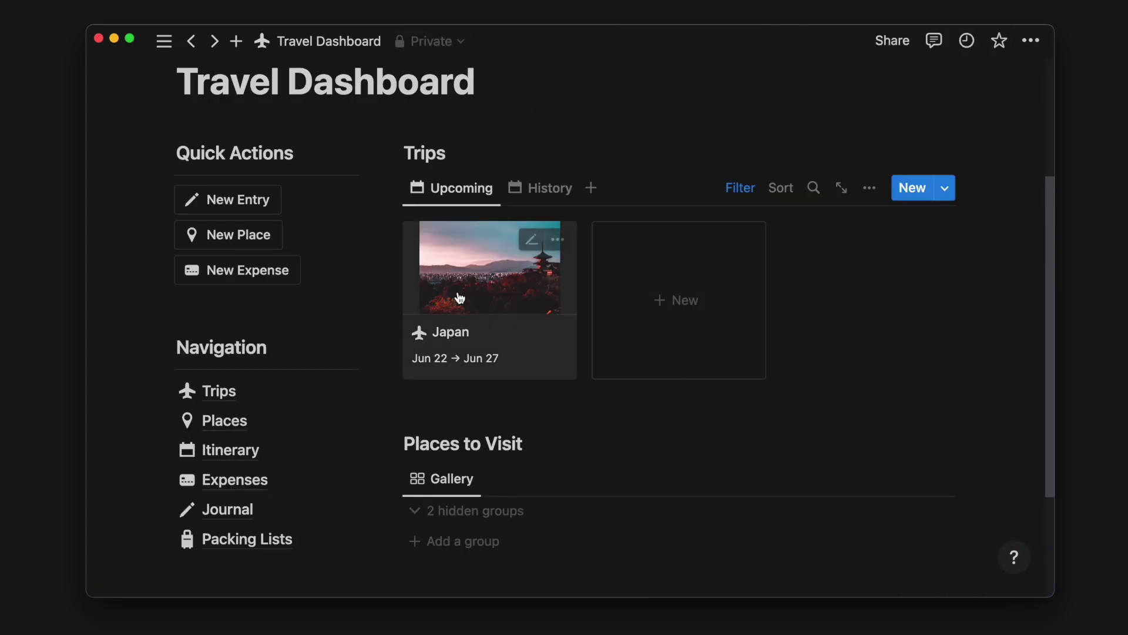
left_click(504, 318)
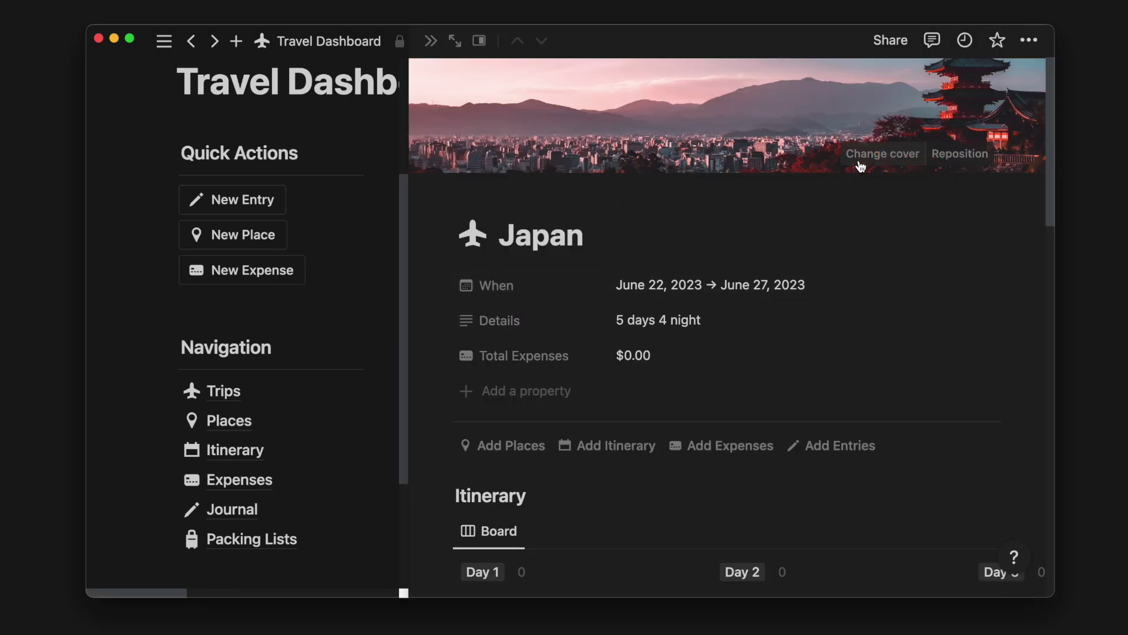
left_click(854, 163)
left_click(638, 163)
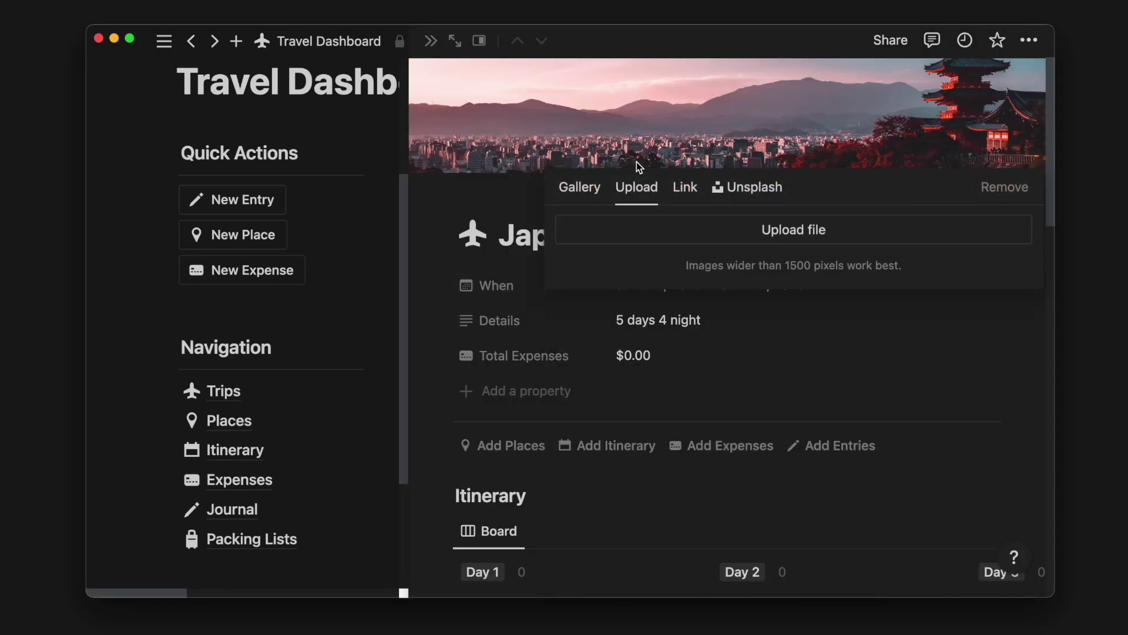
left_click(680, 224)
scroll(632, 263, "down", 3)
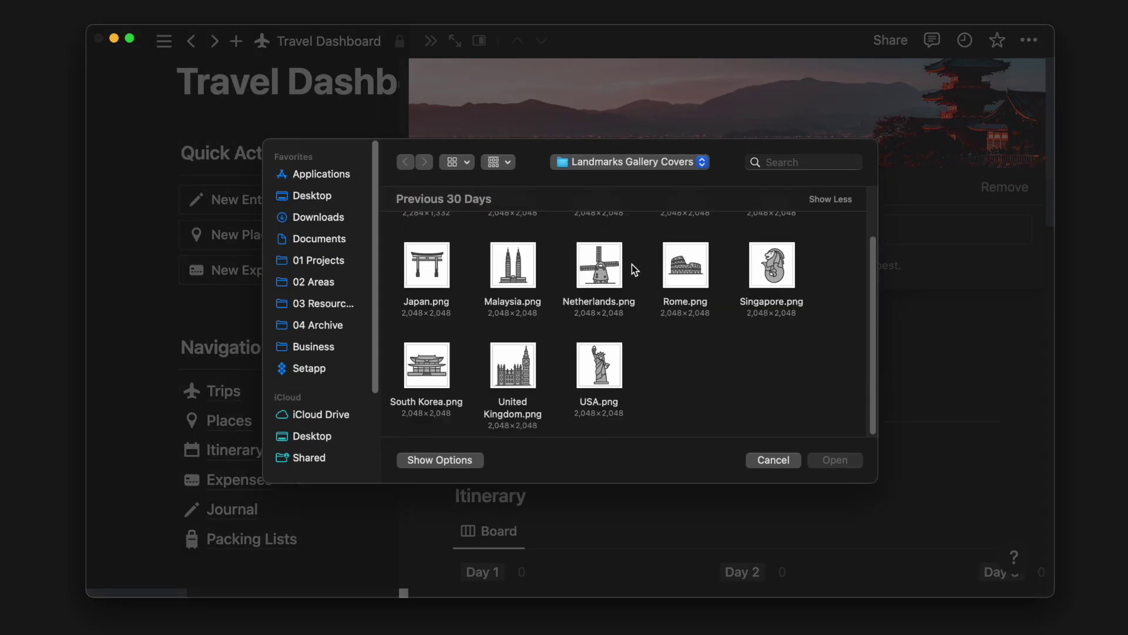
double_click(426, 280)
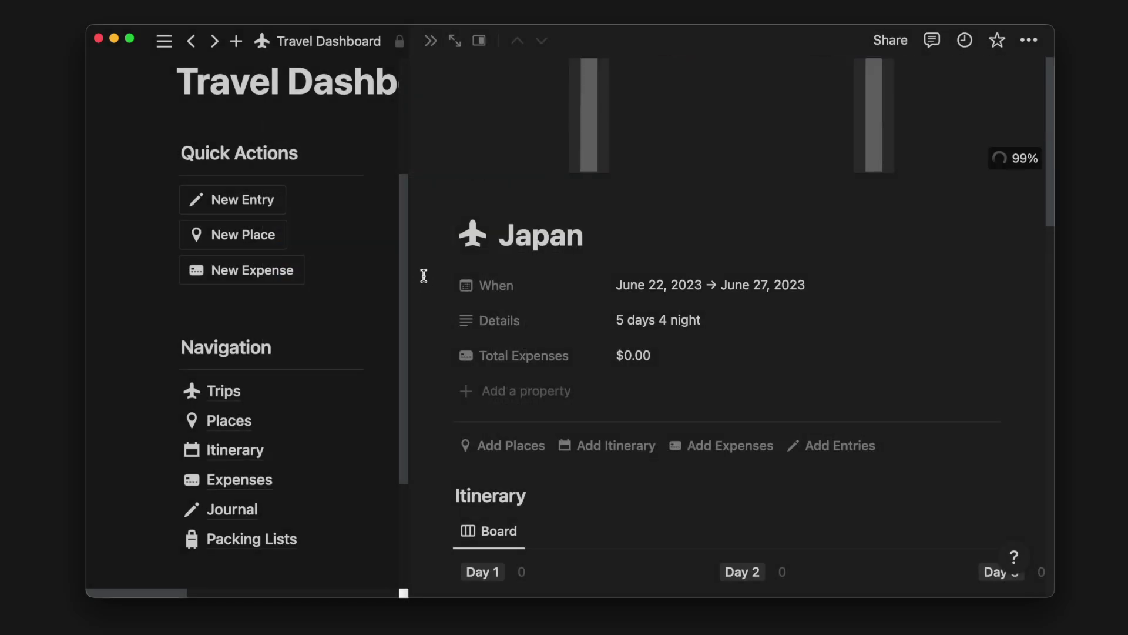
left_click(433, 41)
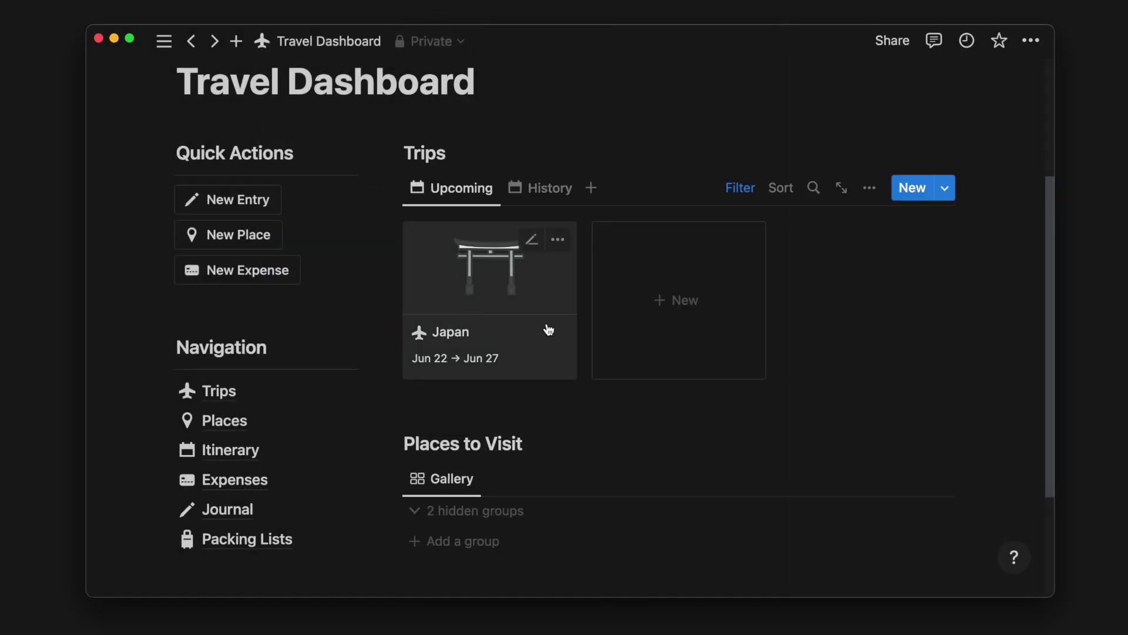
Step: Add a Tokyo Tower place with its address and hours 9:00 AM - 10:30 PM
left_click(484, 311)
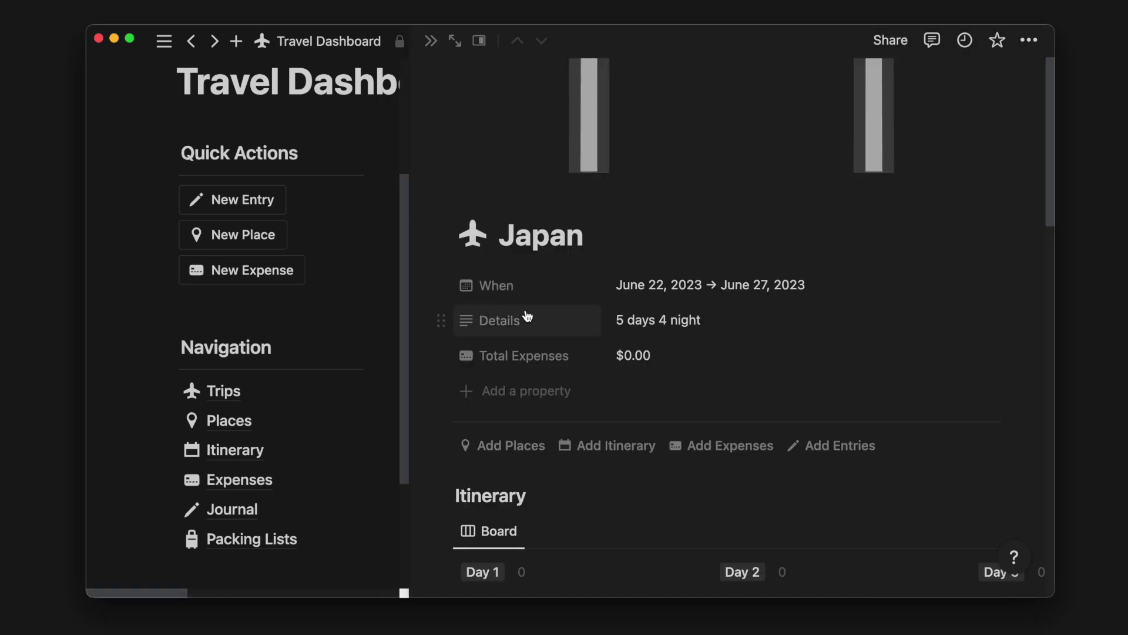
scroll(597, 337, "down", 10)
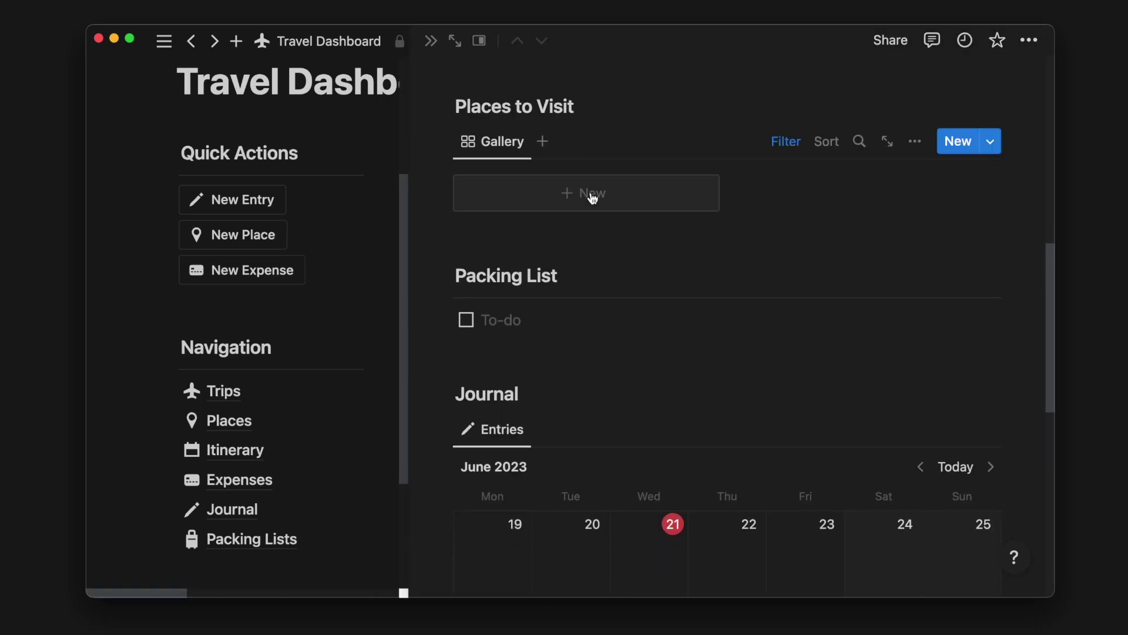
left_click(590, 194)
type("Tokyo Tower")
left_click(662, 194)
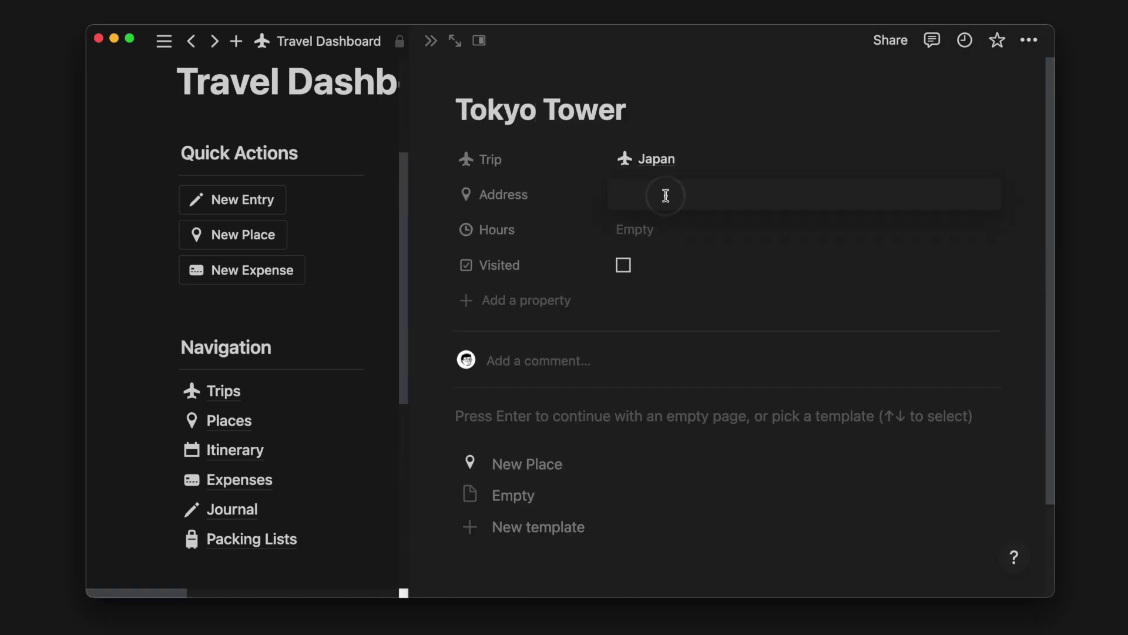
type("4 Chome-2-8 Shibakoen, Minato City, Tokyo 105-0011, Japan")
left_click(668, 229)
type("9:00 AM - 10:30 PM")
left_click(570, 464)
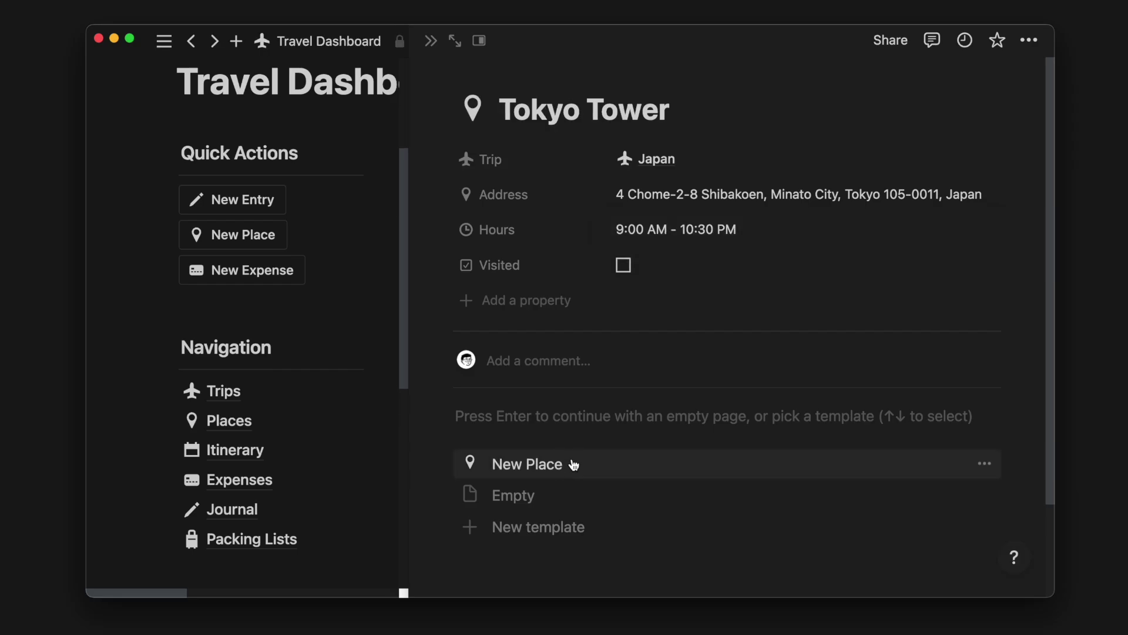
left_click(192, 44)
Step: Embed a Tokyo Tower photo on its place page and reposition the card image
scroll(749, 465, "down", 10)
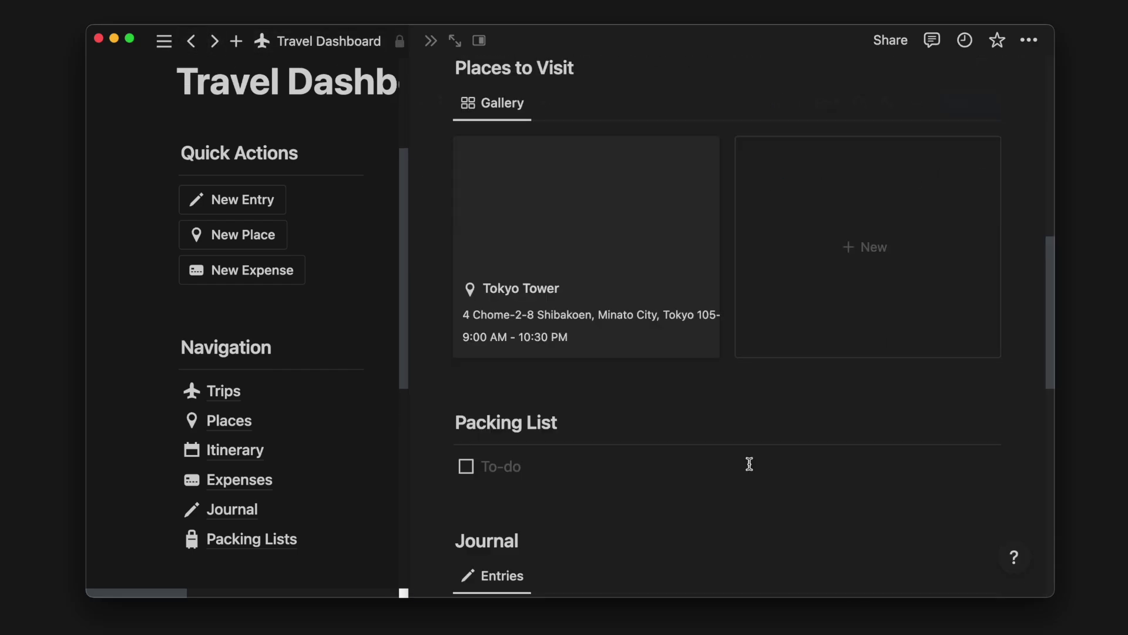
left_click(605, 272)
scroll(625, 330, "down", 2)
type("https://gaijinpot.scdn3.secure.raxcdn.com/app/uploads/sites/6/2016/08/Tokyo-Tower-.jpg")
left_click(594, 496)
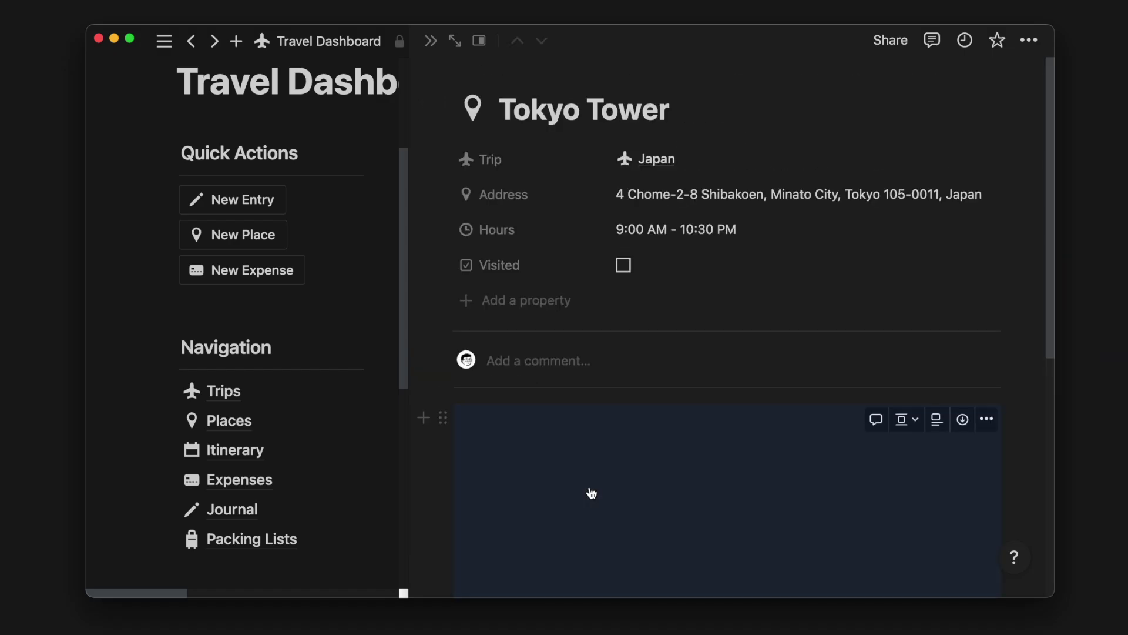
scroll(451, 468, "down", 5)
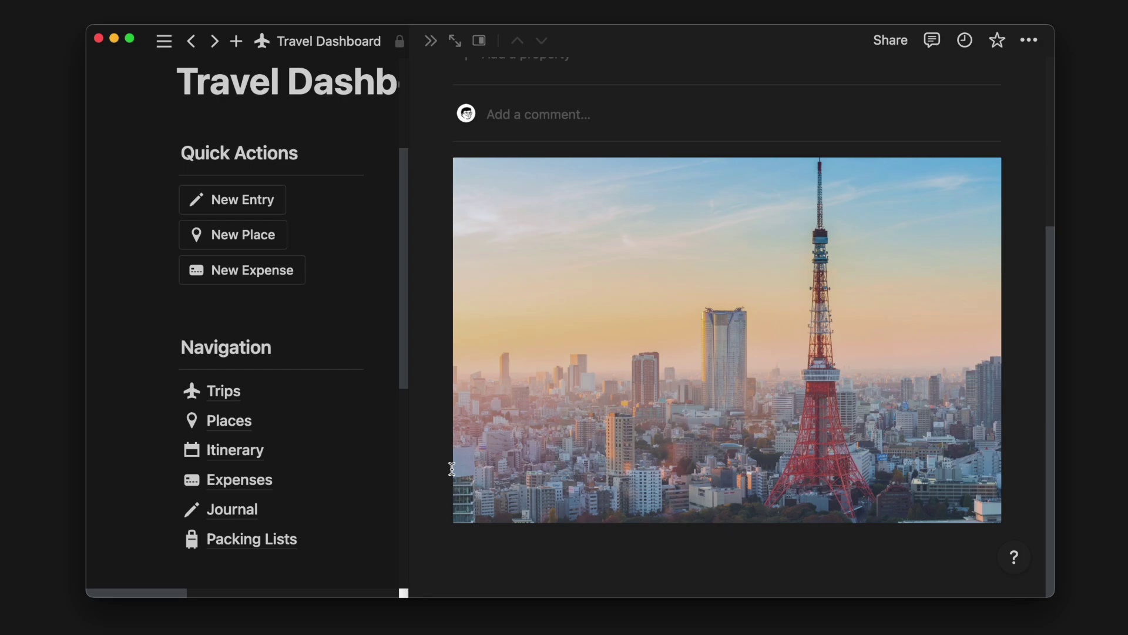
left_click(191, 41)
scroll(672, 397, "down", 1)
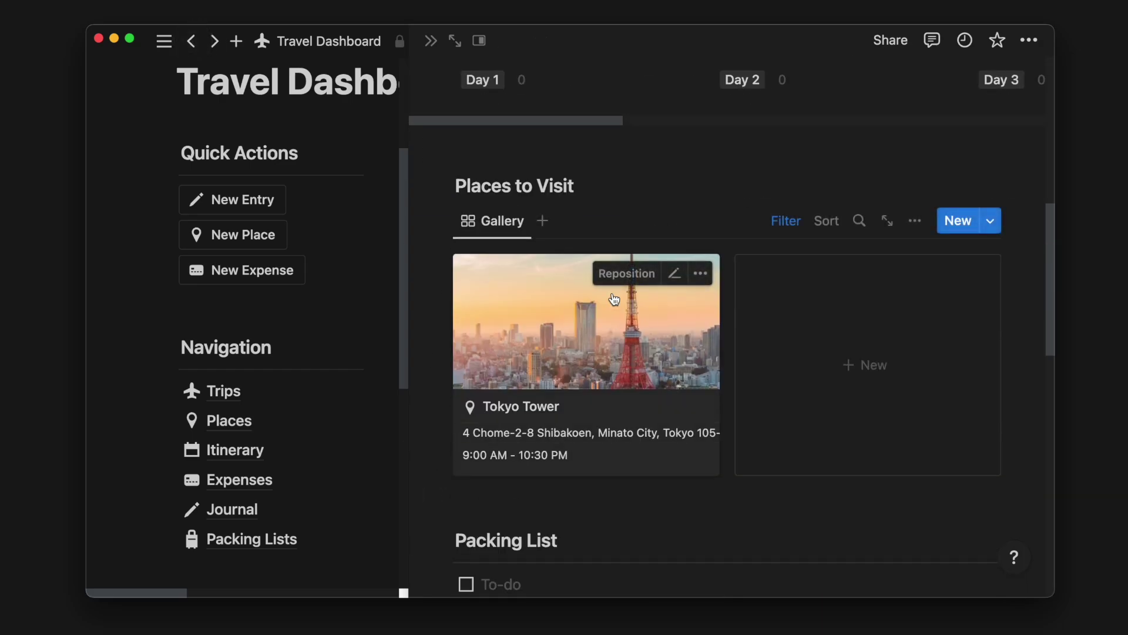
left_click(624, 272)
Step: Have Ask AI write and insert a list of top places to visit in Japan below the gallery
left_click(637, 518)
left_click(509, 495)
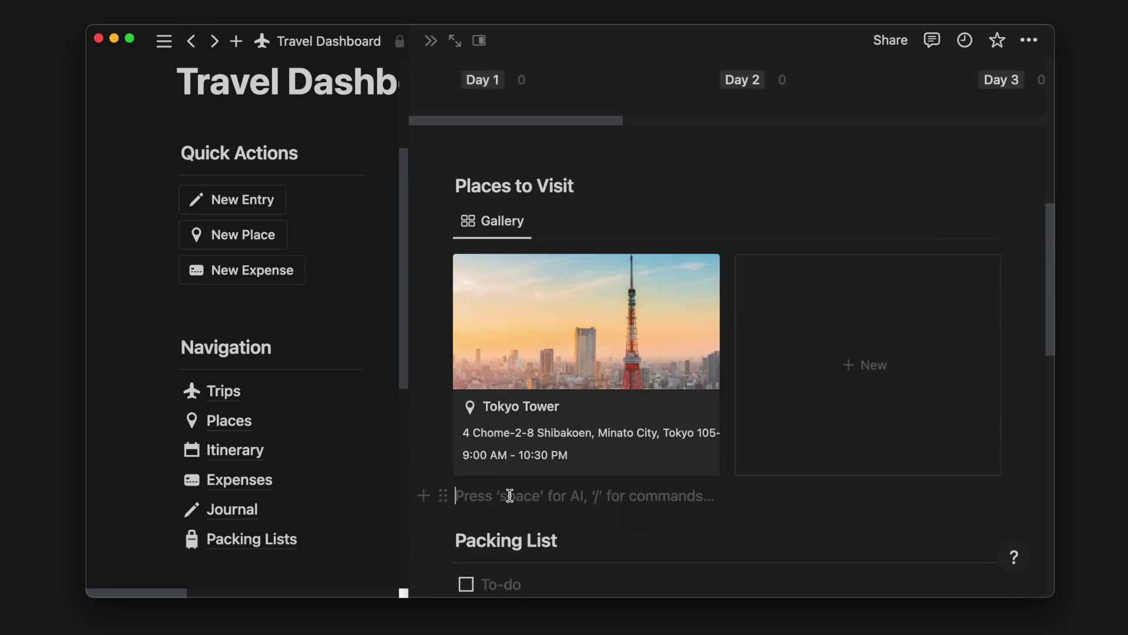
key("space")
type("List down top places to visit in Japan summer time")
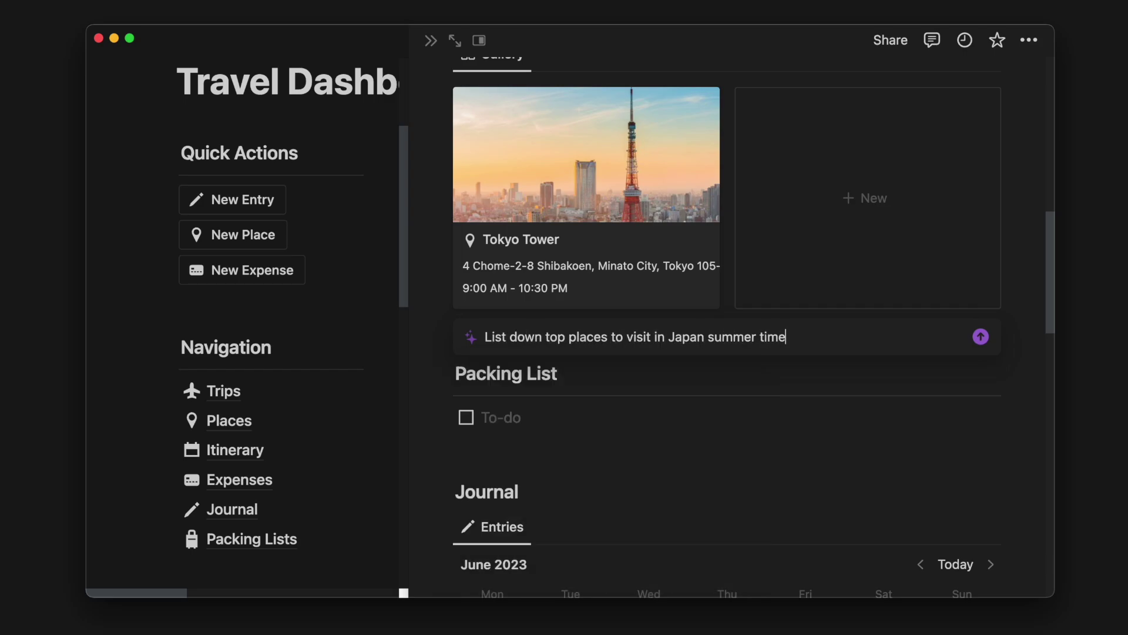
key("Return")
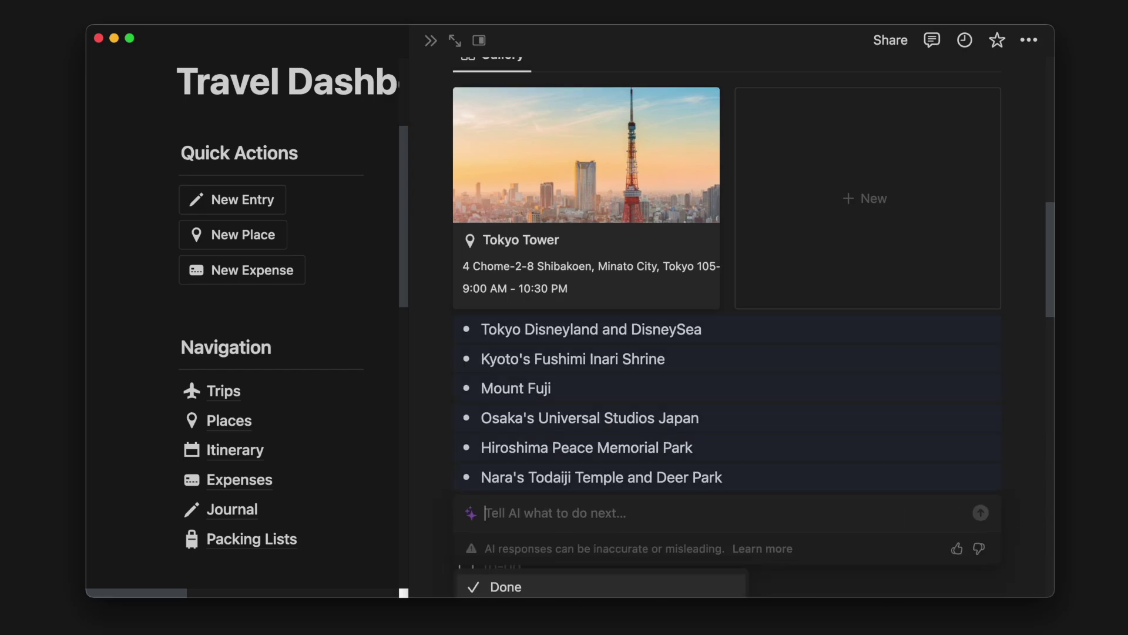
key("Return")
scroll(746, 305, "up", 5)
Step: Add a Mount Fuji place with its address and an embedded photo
left_click(801, 361)
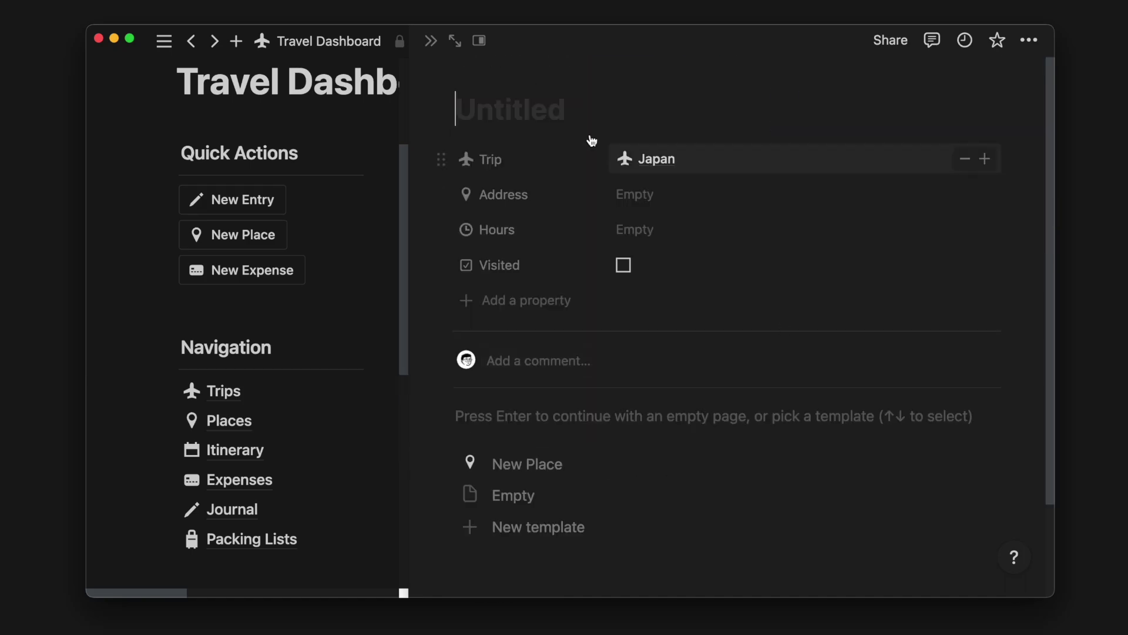
type("Mount Fuji")
left_click(642, 194)
type("Kitayama, Fujinomiya, Shizuoka 418-0112, Japan")
key("cmd+v")
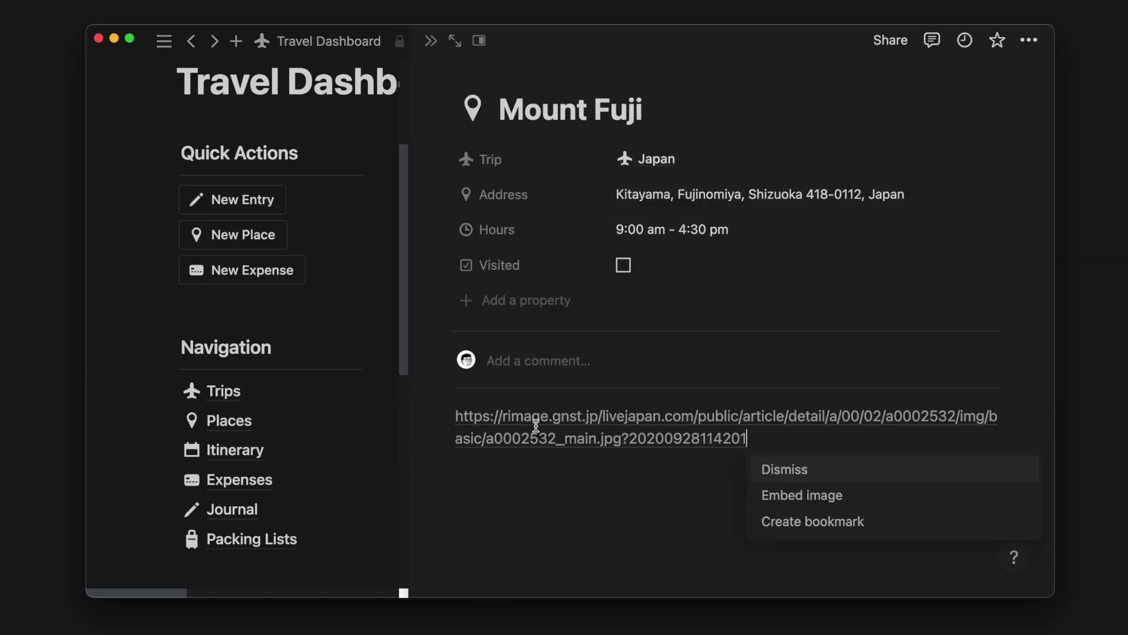
left_click(806, 494)
left_click(285, 46)
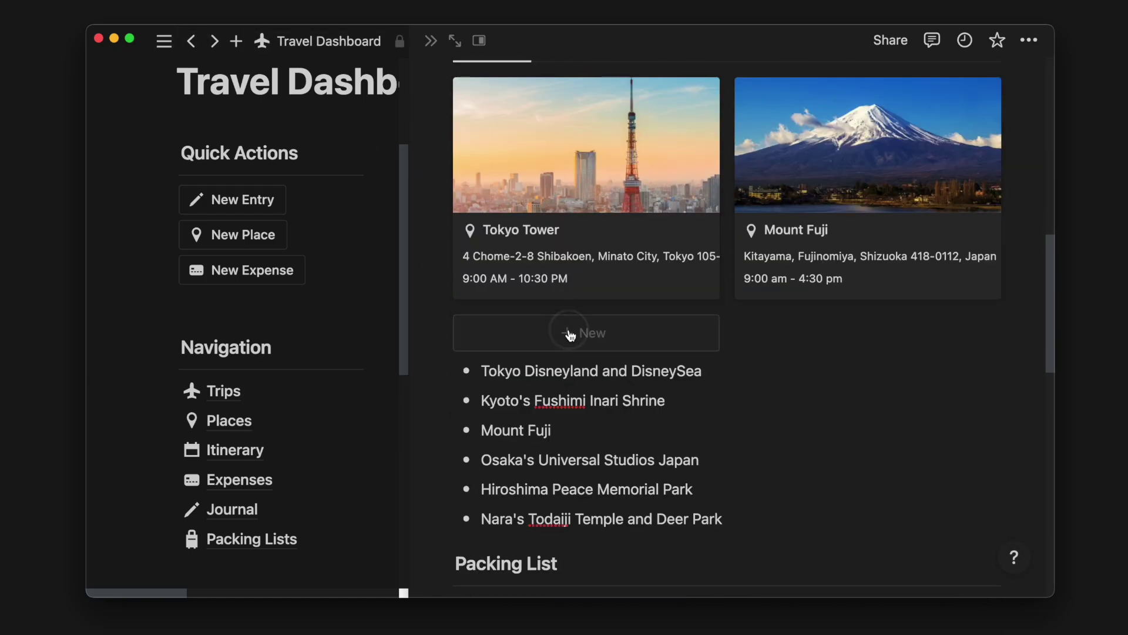
Step: Add Fushimi Inari Taisha with its Kyoto address, 24 hours and an embedded torii photo
left_click(570, 333)
type("Fushimi Inari Taisha")
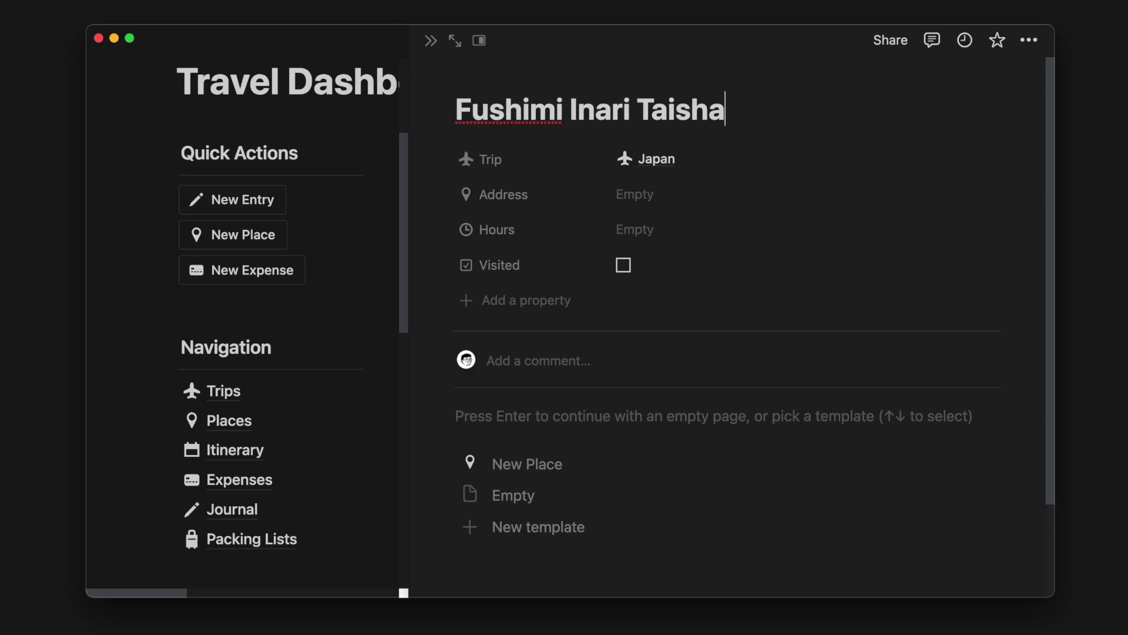
left_click(688, 199)
type("68 Fukakusa Yabunouchicho, Fushimi Ward, Kyoto, 612-0882, Japan")
left_click(657, 252)
type("24 hours")
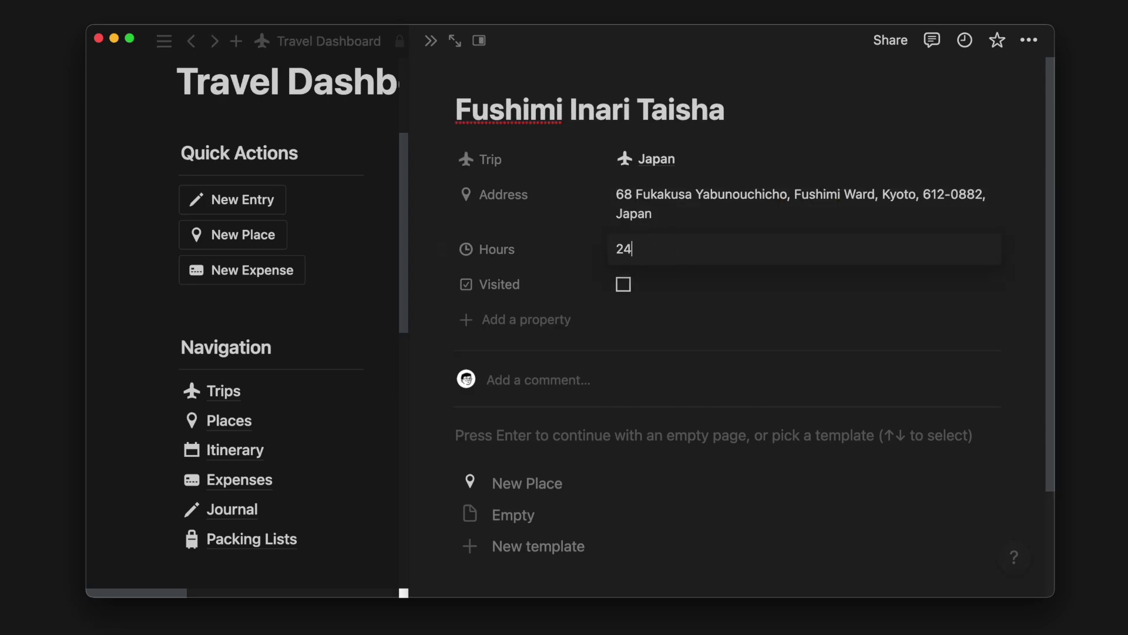
left_click(1007, 284)
left_click(502, 434)
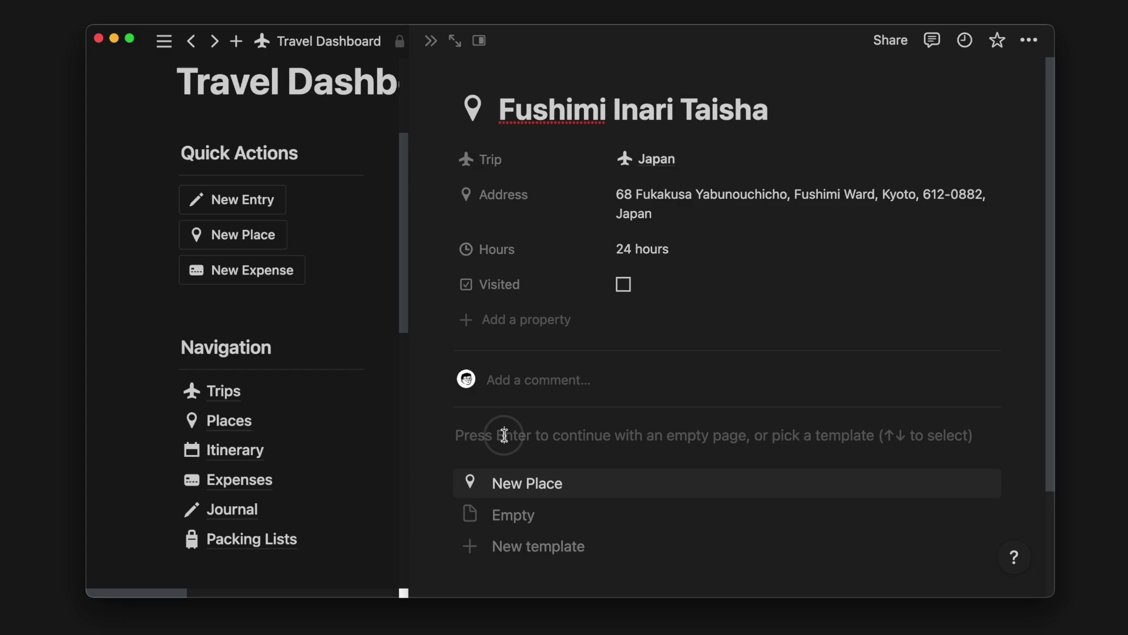
type("https://media.timeout.com/images/105630682/750/422/image.jpg")
left_click(801, 504)
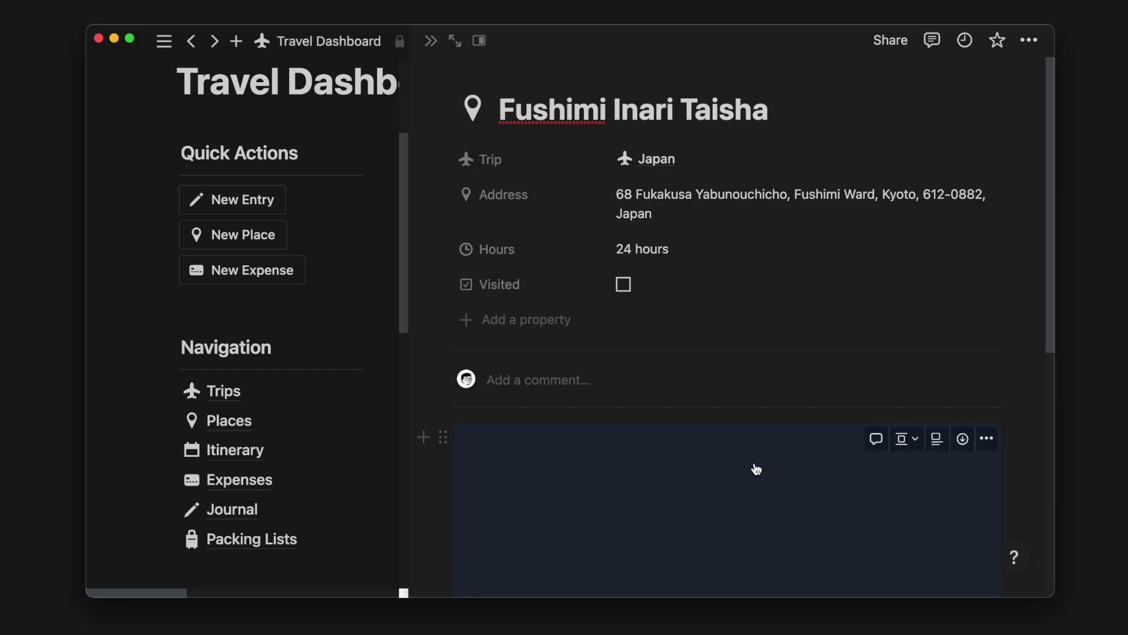
left_click(191, 41)
Step: Delete the six AI-generated bullet points below the Places gallery
scroll(624, 449, "down", 10)
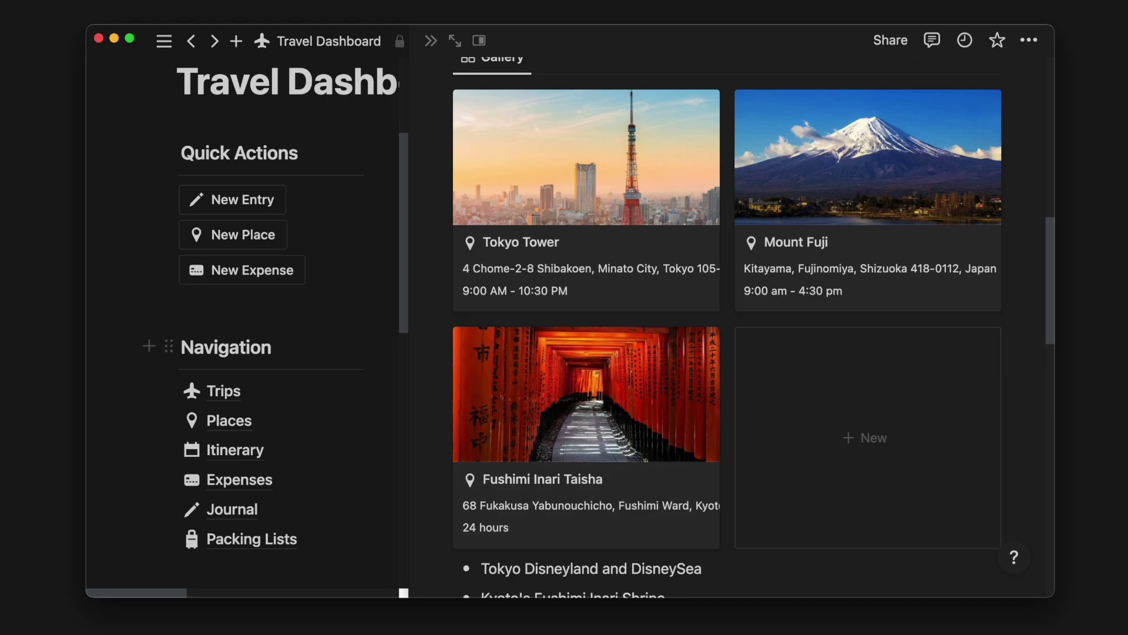
scroll(623, 352, "down", 5)
left_click_drag(1025, 435, 617, 273)
key("Delete")
scroll(585, 377, "up", 8)
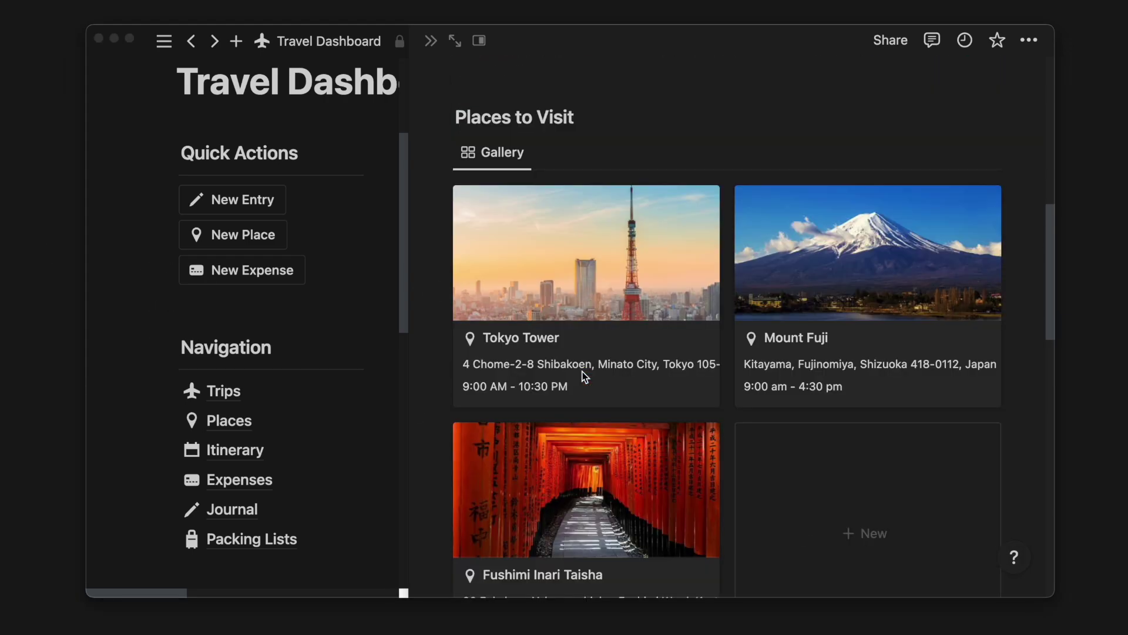
Step: Open the Japan trip as a full page and hide the Day 6 itinerary group
left_click(455, 40)
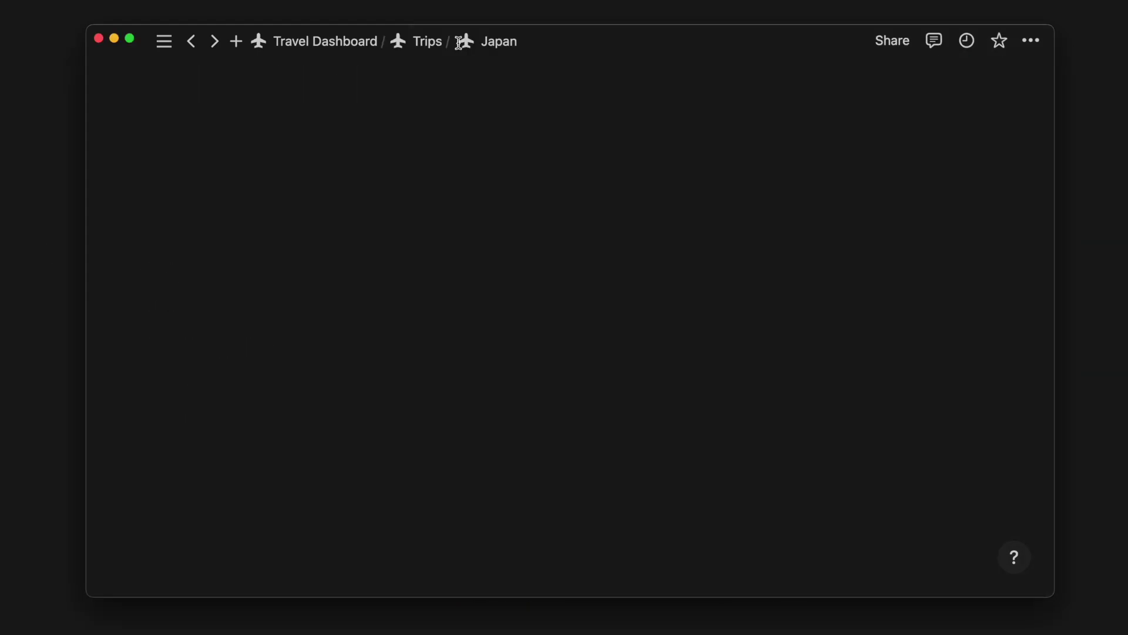
scroll(516, 324, "down", 3)
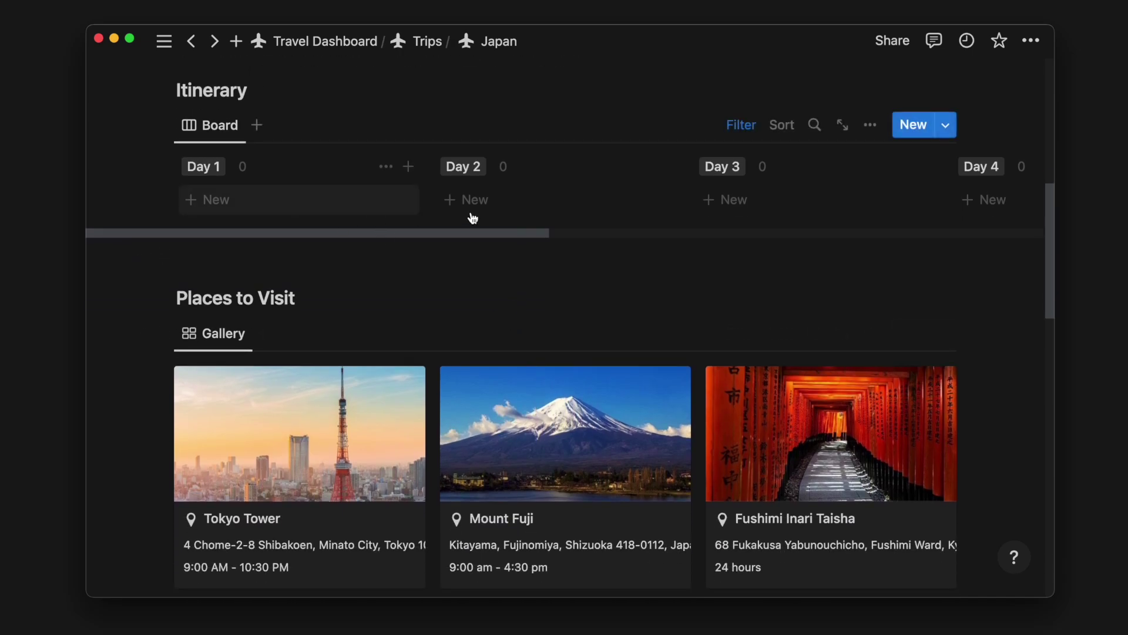
scroll(594, 219, "right", 10)
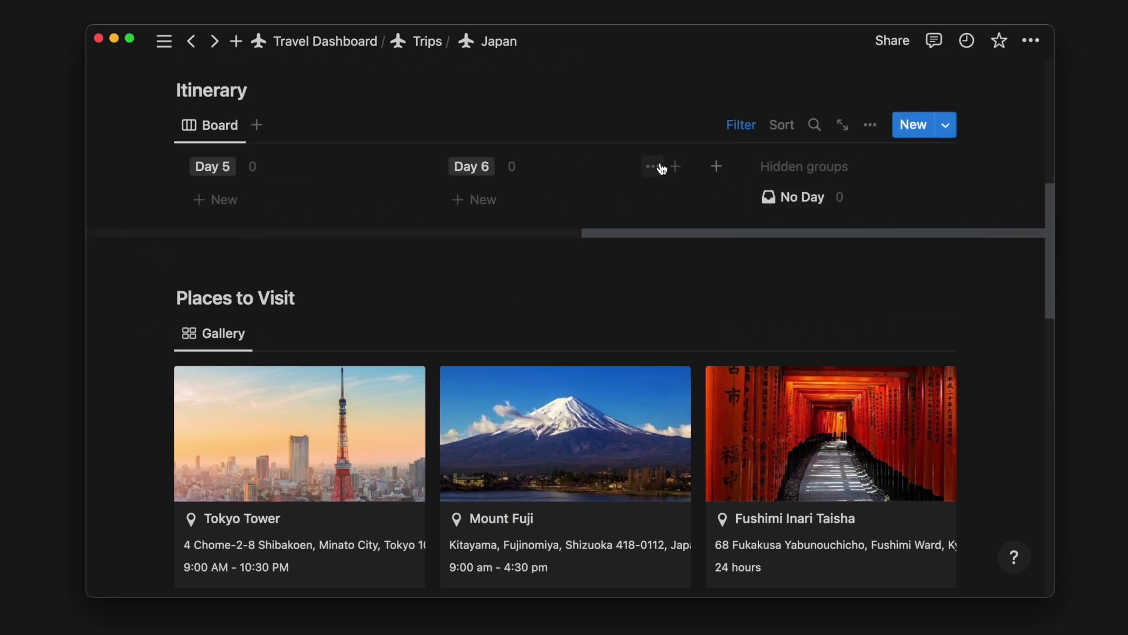
left_click(653, 167)
left_click(621, 196)
Step: Add a Day 7 group to the itinerary board and hide it
left_click(716, 167)
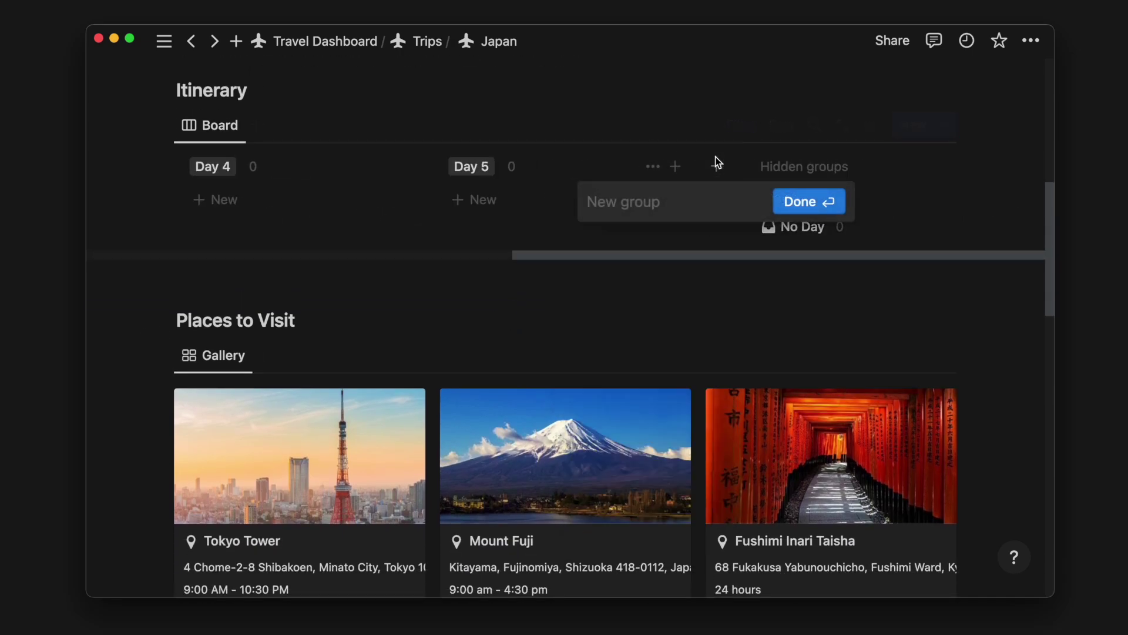
type("Day 7")
left_click(809, 197)
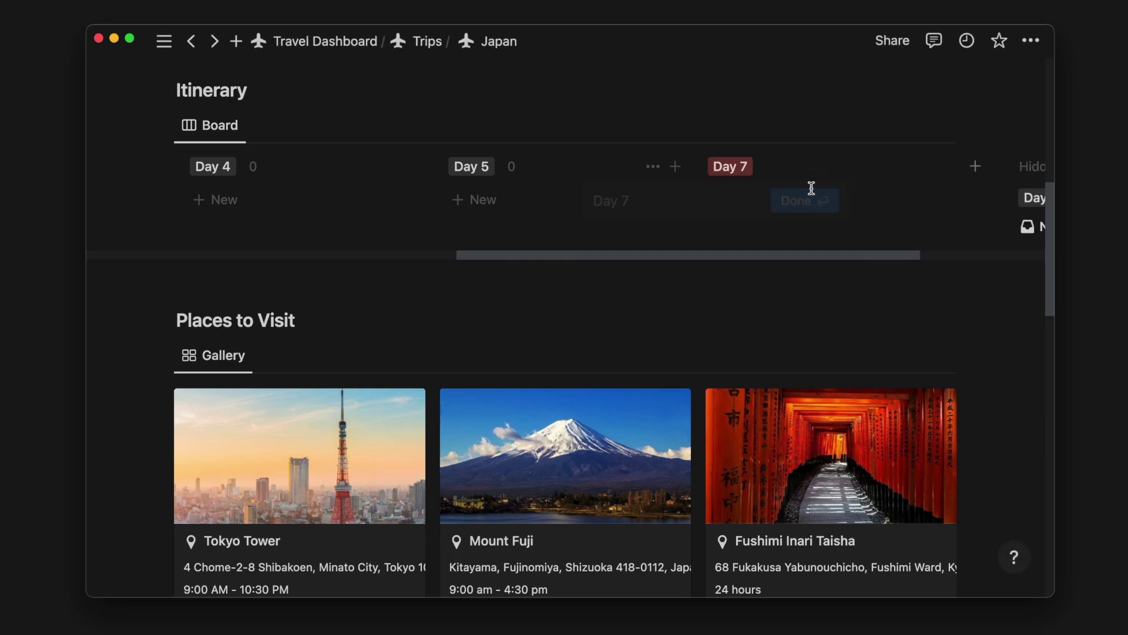
left_click(911, 168)
left_click(879, 196)
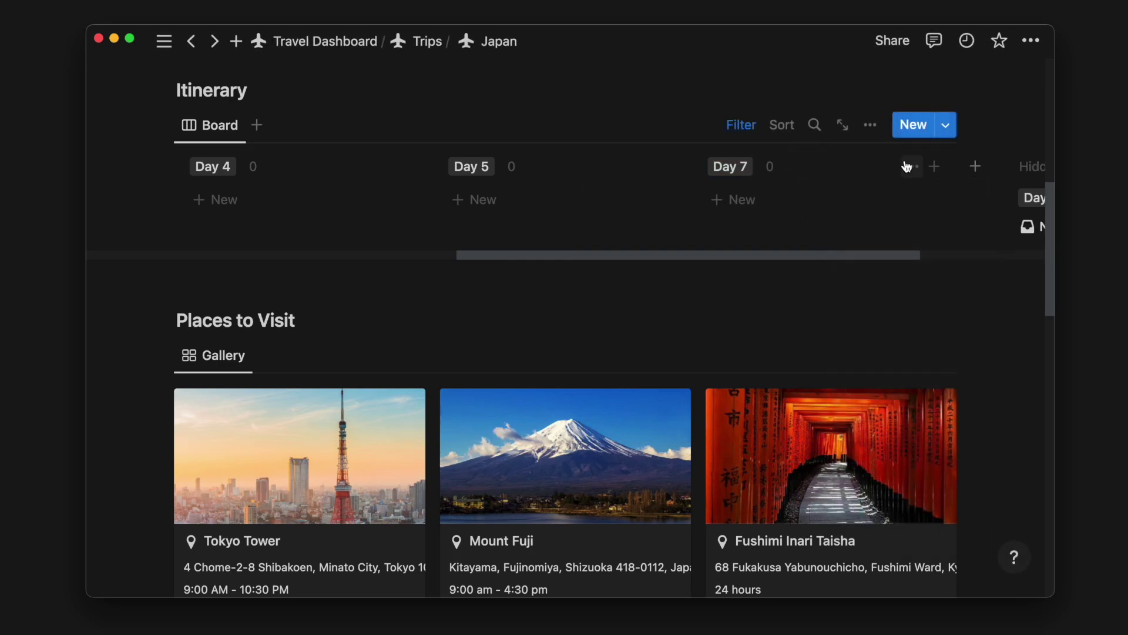
left_click_drag(718, 284, 260, 294)
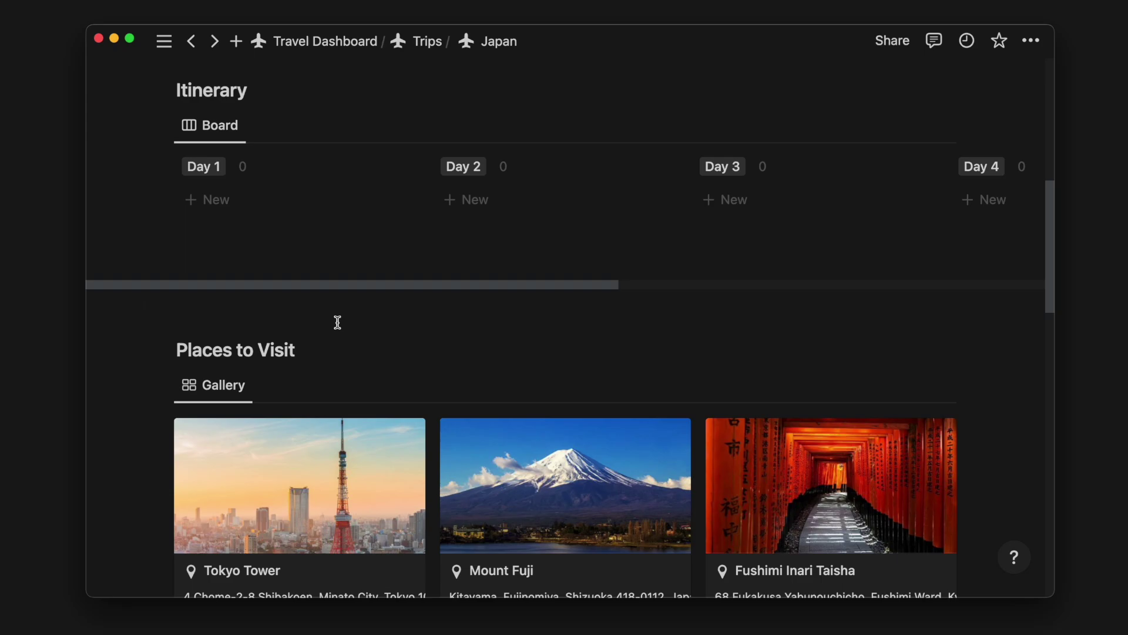
scroll(196, 265, "up", 1)
Step: Create a Departing Flight card under Day 1 with a departing-plane icon
left_click(231, 209)
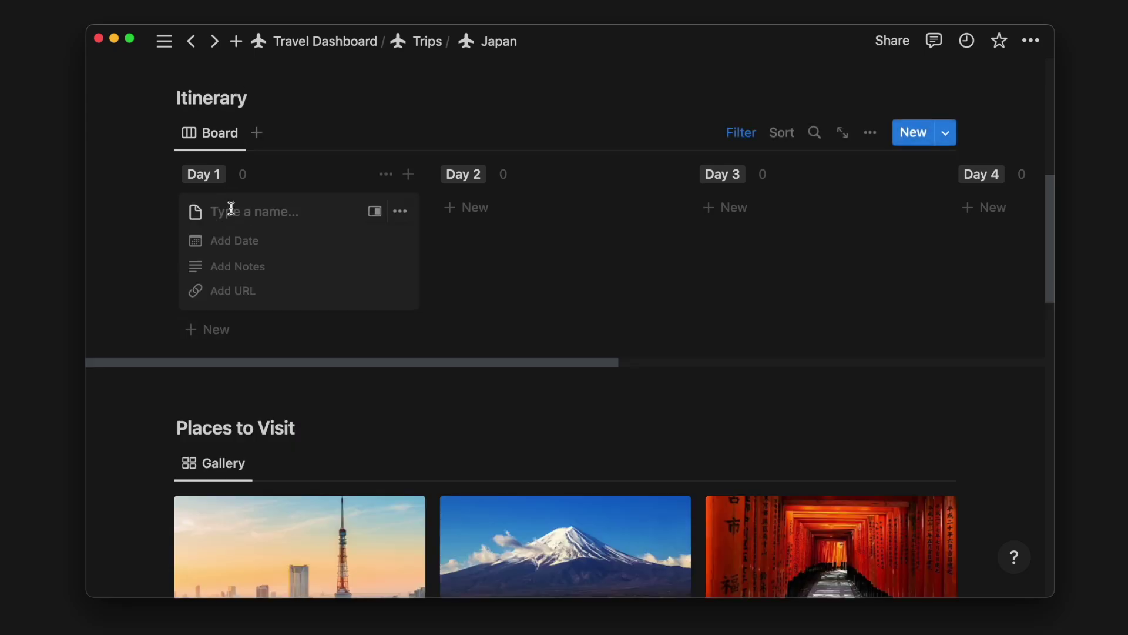
type("Departing Flight")
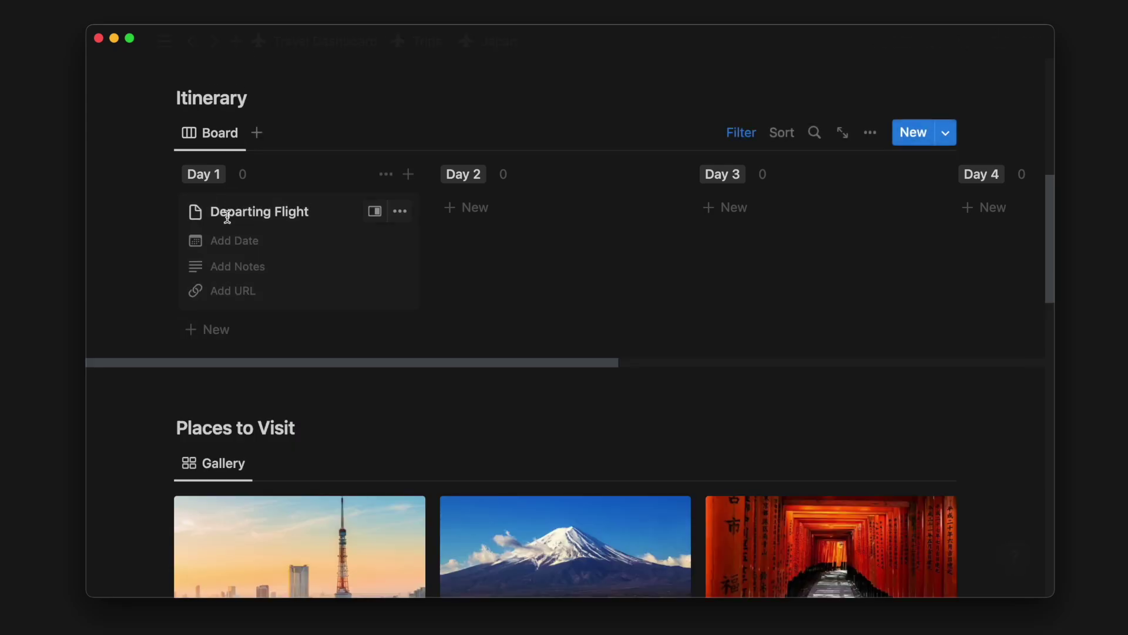
left_click(197, 212)
type("plane")
left_click(181, 246)
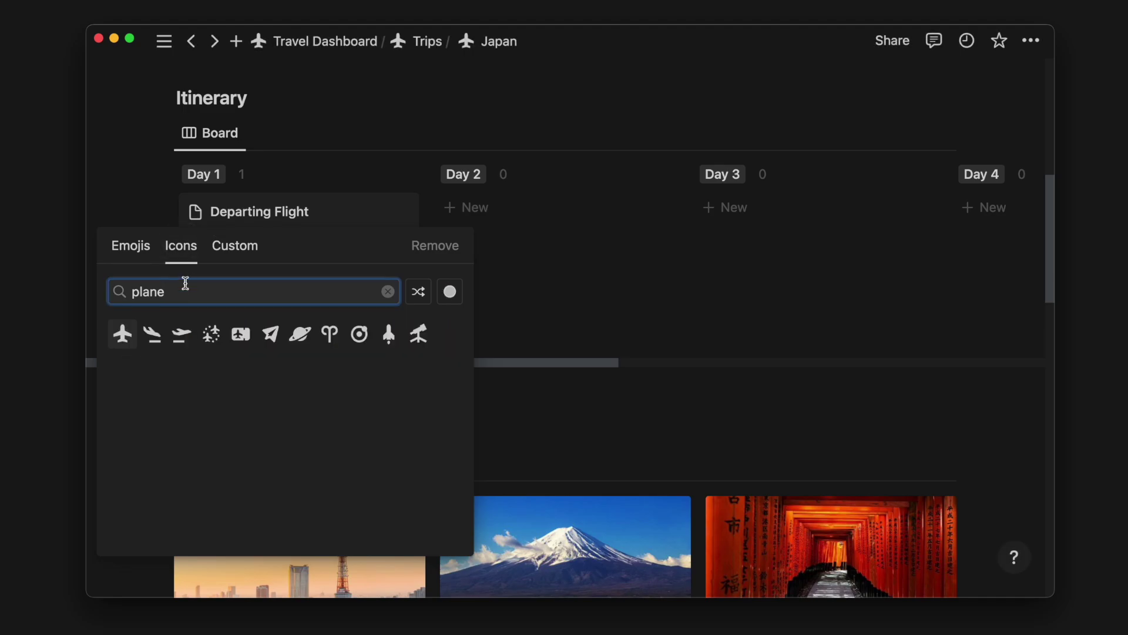
left_click(181, 334)
Step: Date Departing Flight Jun 21 at 11:00 PM with the note 'Arrive by 9:00 PM'
left_click(249, 252)
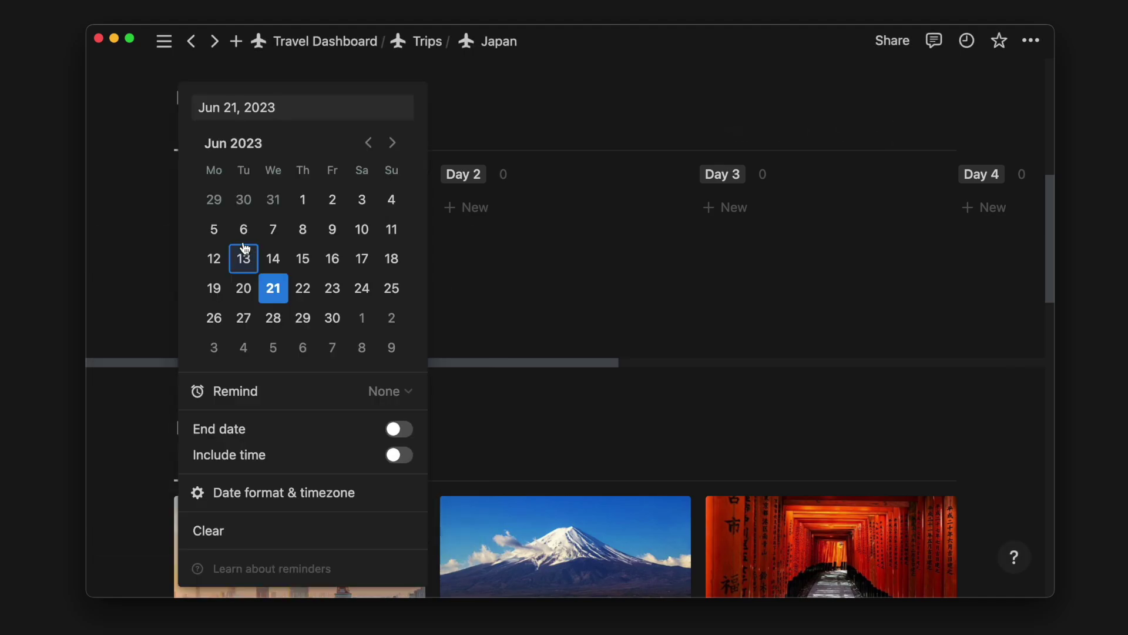
left_click(412, 458)
left_click(340, 107)
type("11pm")
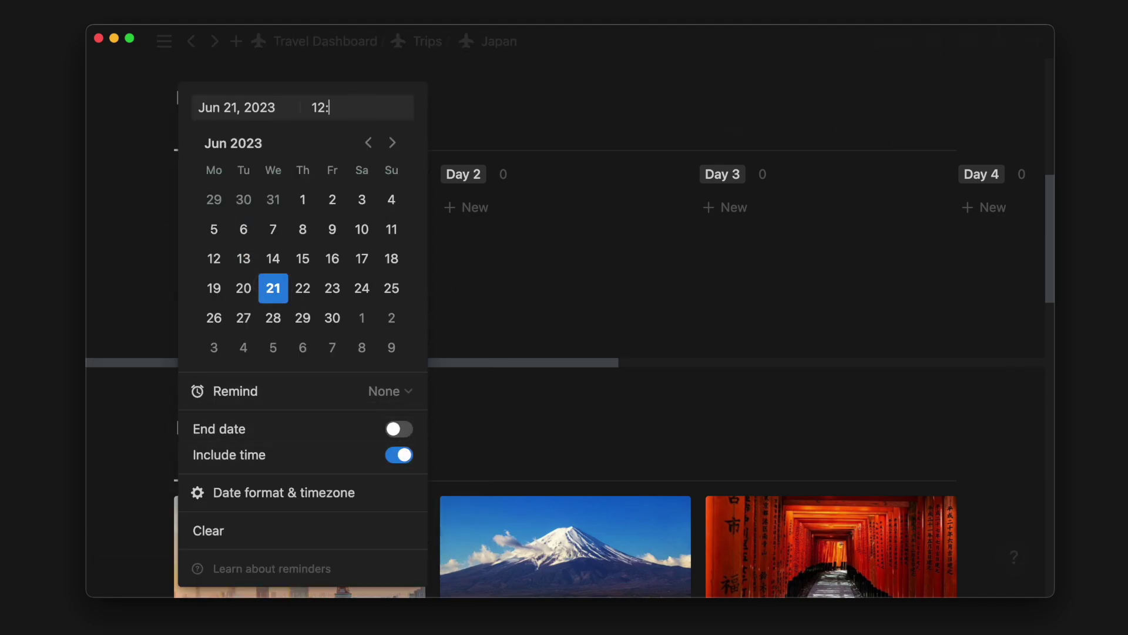
key("Return")
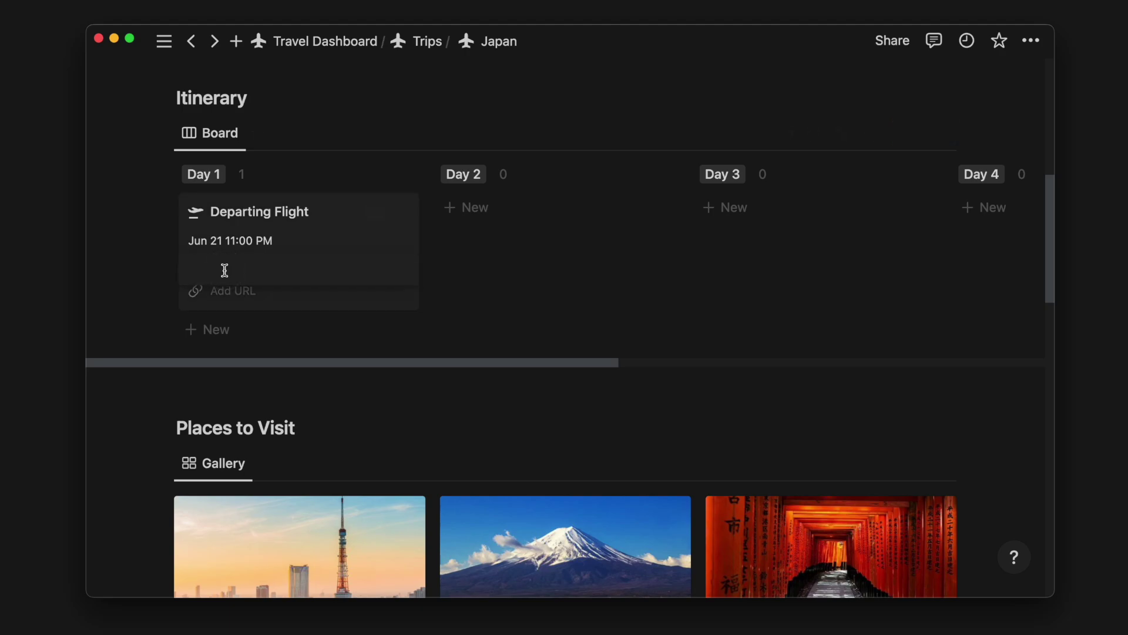
type("Arrive by")
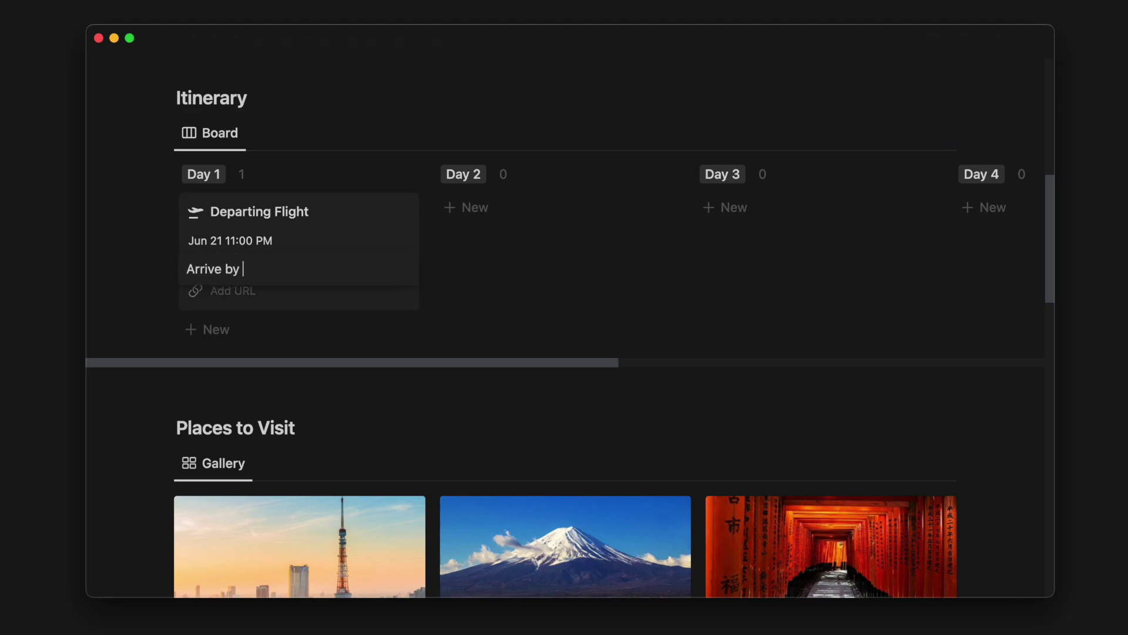
type(" 9:00 PM")
key("Return")
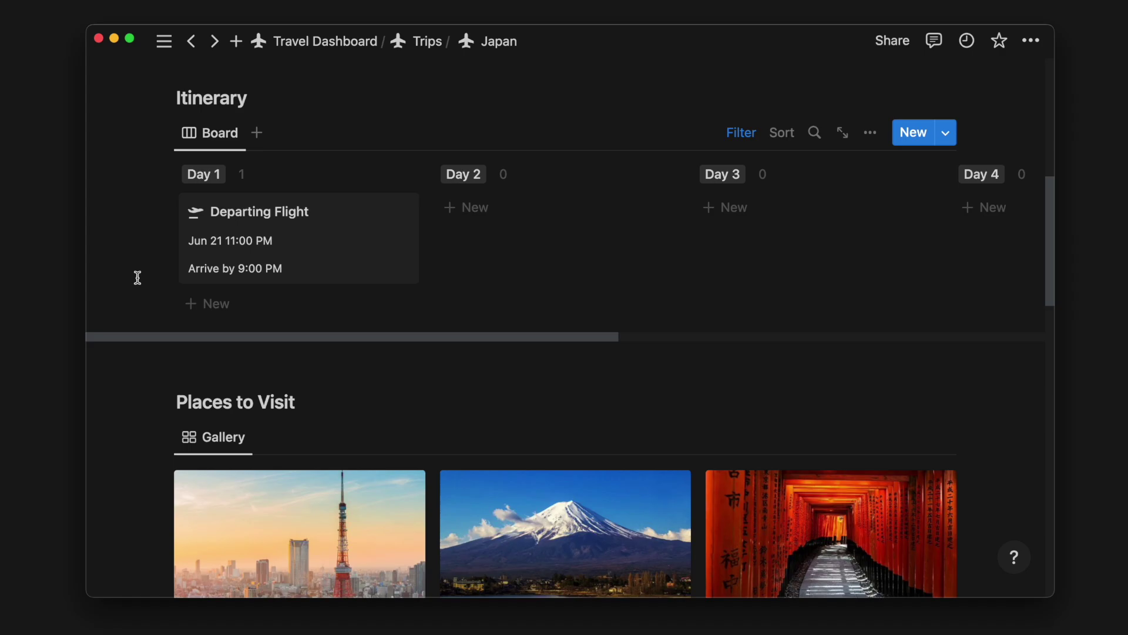
scroll(137, 278, "down", 3)
Step: Add a Breakfast card with a fork-and-knife icon, dated June 22 at 7:00 AM
left_click(206, 193)
type("Breakfast")
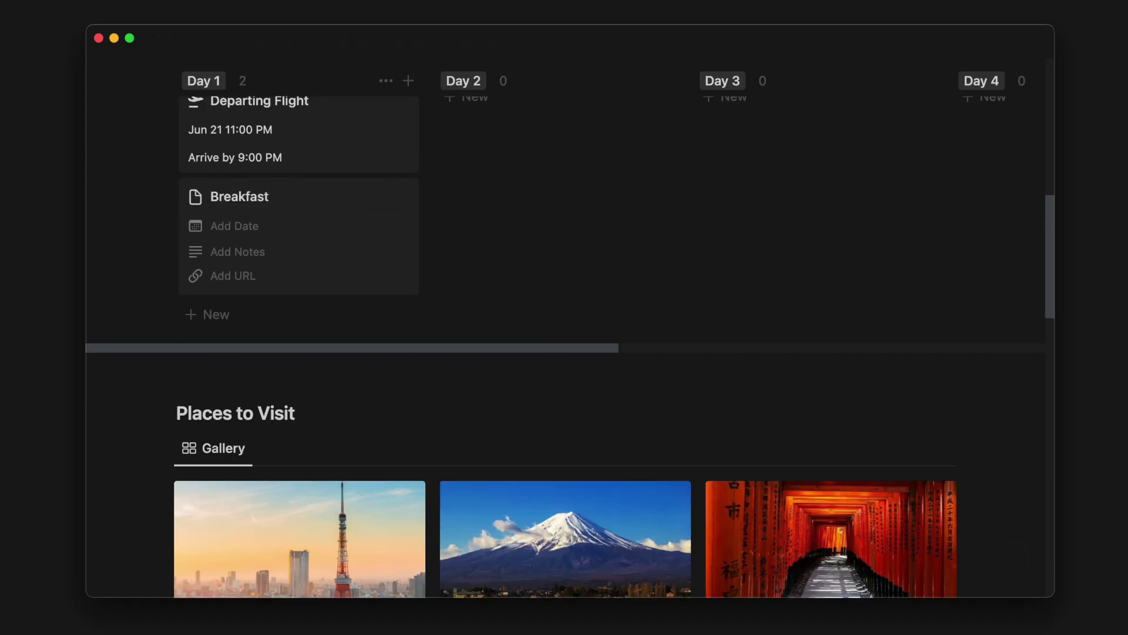
left_click(195, 196)
left_click(289, 335)
left_click(234, 226)
left_click(302, 288)
left_click(399, 455)
type("7")
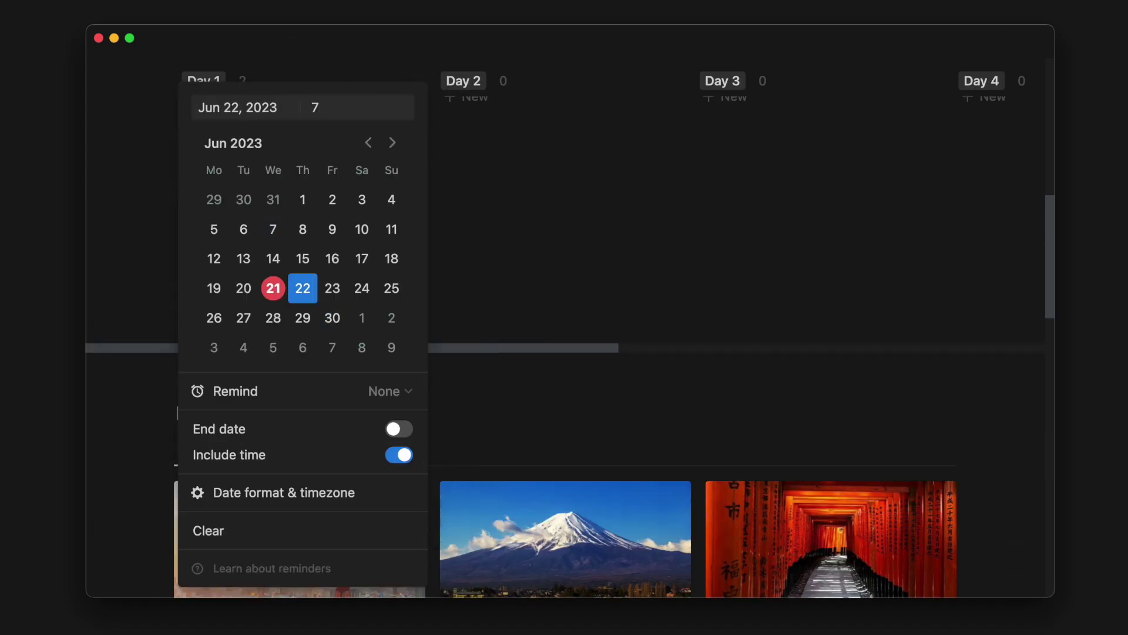
key("Return")
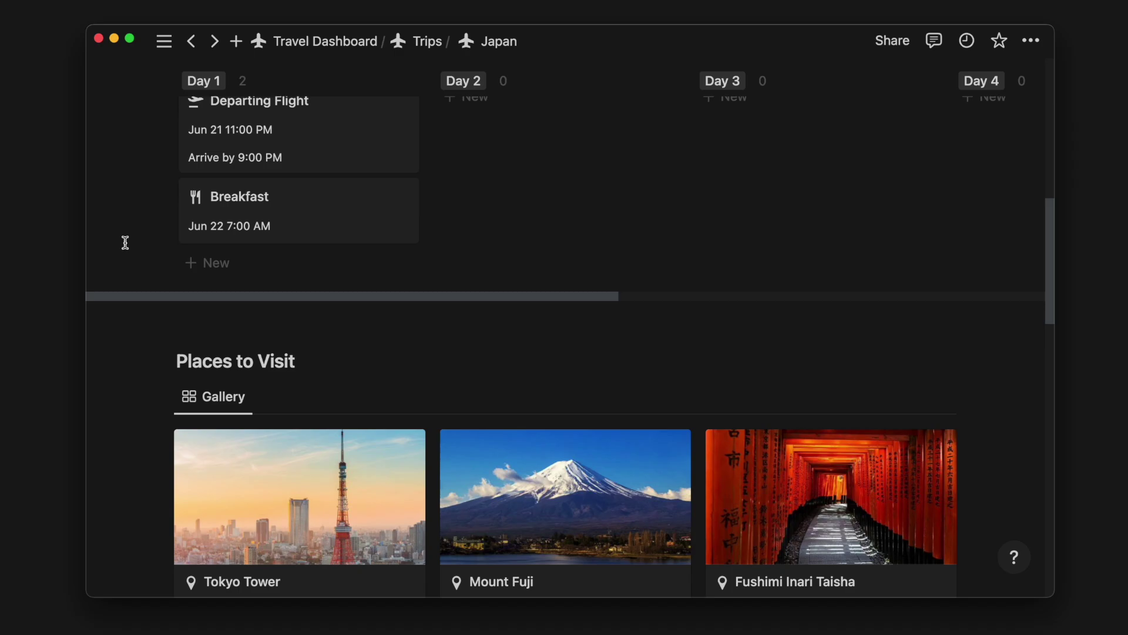
Step: Add an Arrive at Hotel card with a hotel icon, June 22 10:00 AM, note 'Drop off luggage'
left_click(208, 262)
type("Arrive at Hotel")
left_click(194, 265)
type("hotel")
left_click(118, 368)
left_click(206, 294)
left_click(303, 288)
type("10:00 AM")
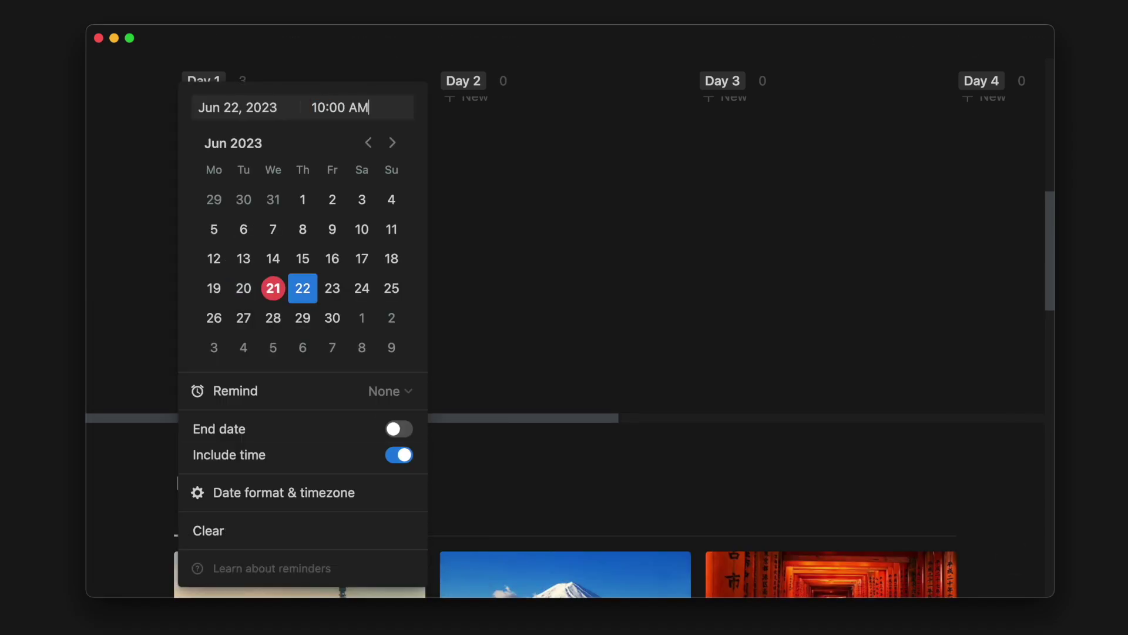
key("Return")
type("Drop off luggage")
Step: Add a Visit Tokyo Tower card under Day 1 with a pin icon
left_click(189, 215)
type("Visit Tokyo Towerpin")
left_click(300, 338)
scroll(463, 294, "up", 5)
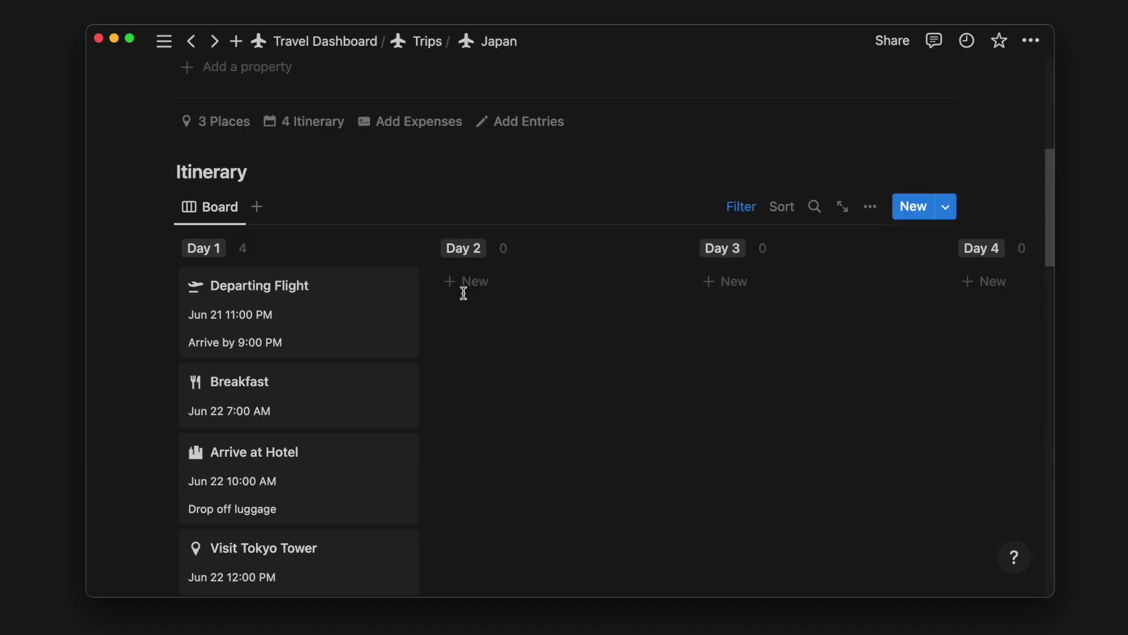
scroll(347, 426, "down", 2)
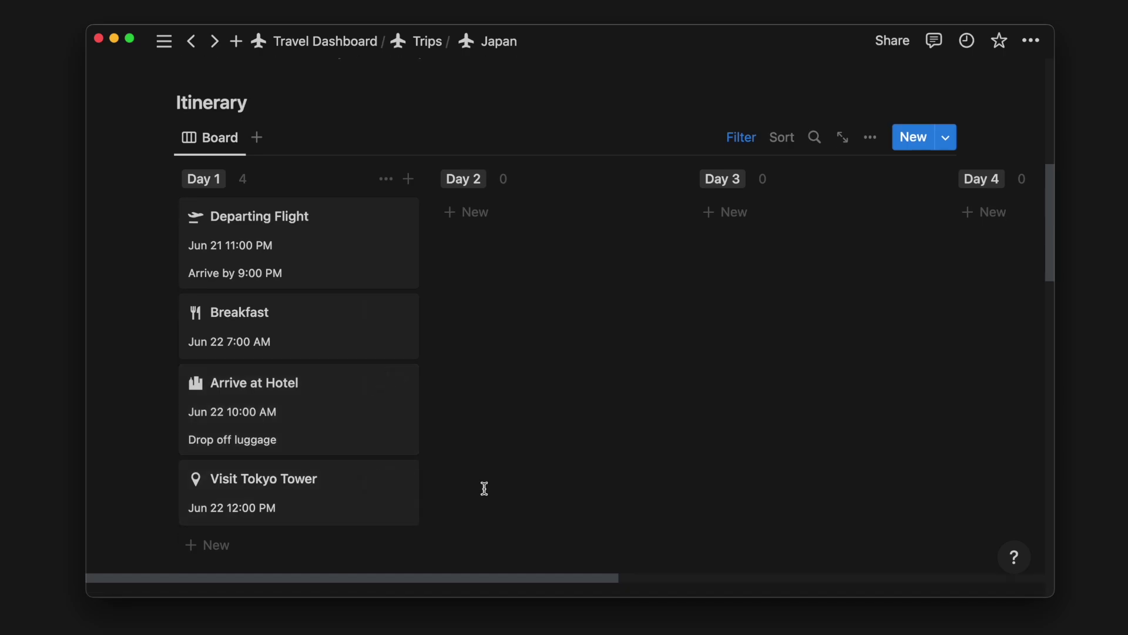
left_click(385, 179)
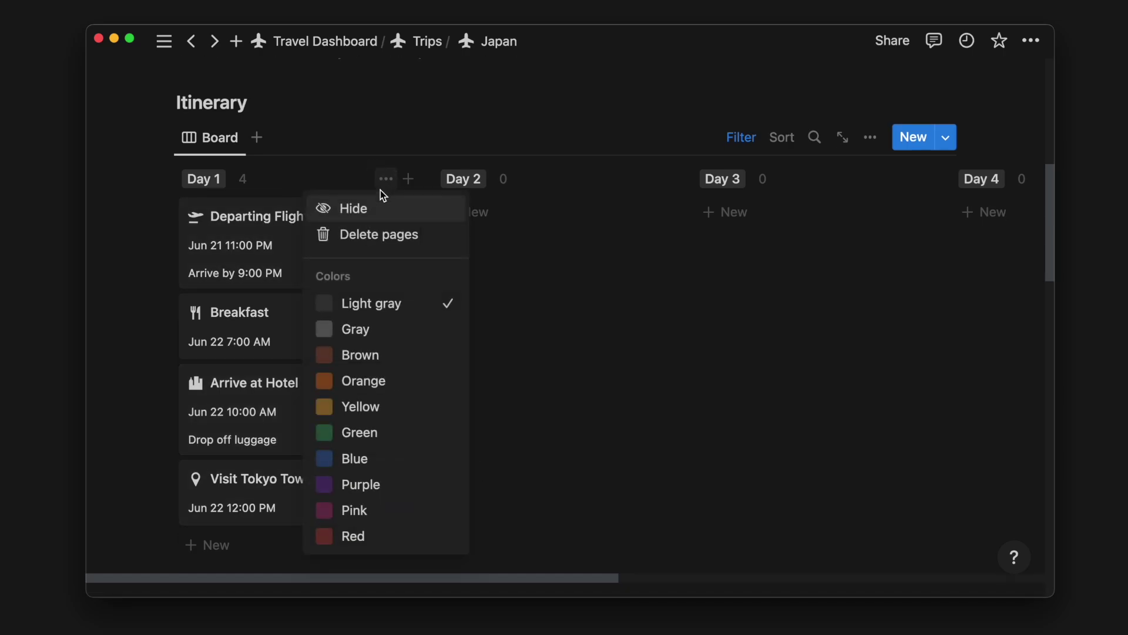
left_click(382, 209)
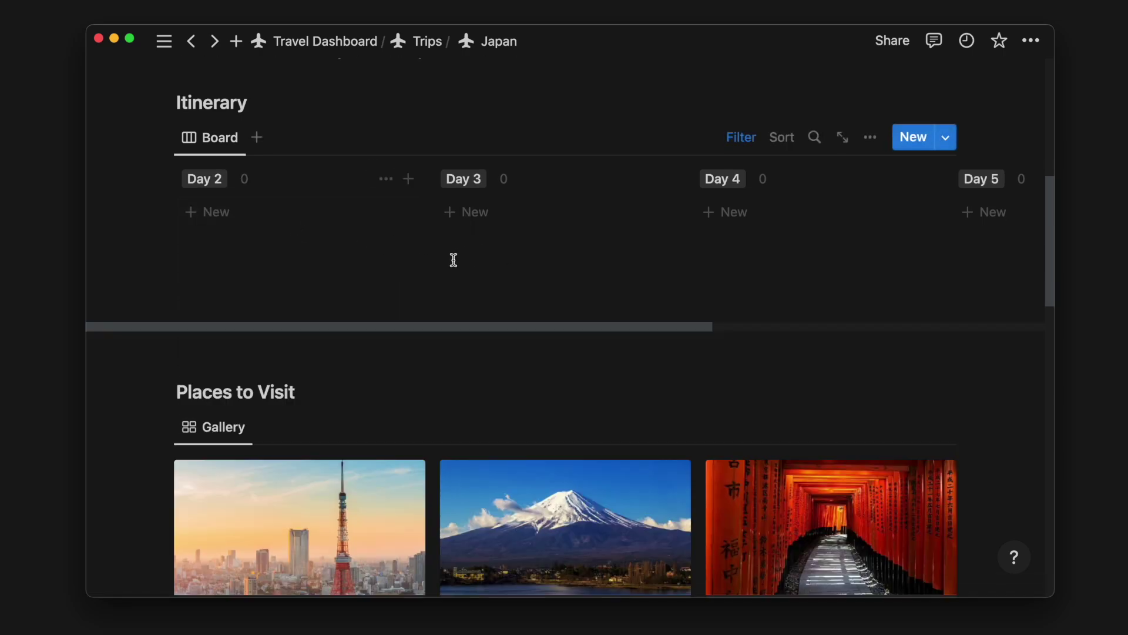
scroll(453, 260, "right", 10)
key("super+z")
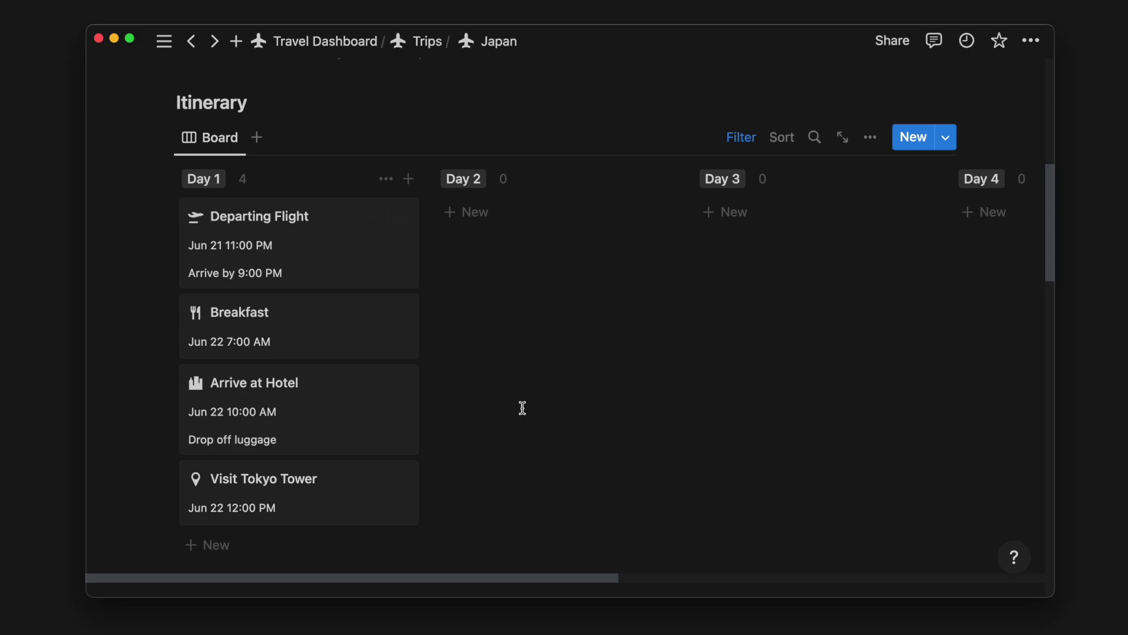
Step: Have Notion AI write a 5d4n summer solo Japan packing list, grouped into categories as checkboxes
scroll(388, 329, "down", 15)
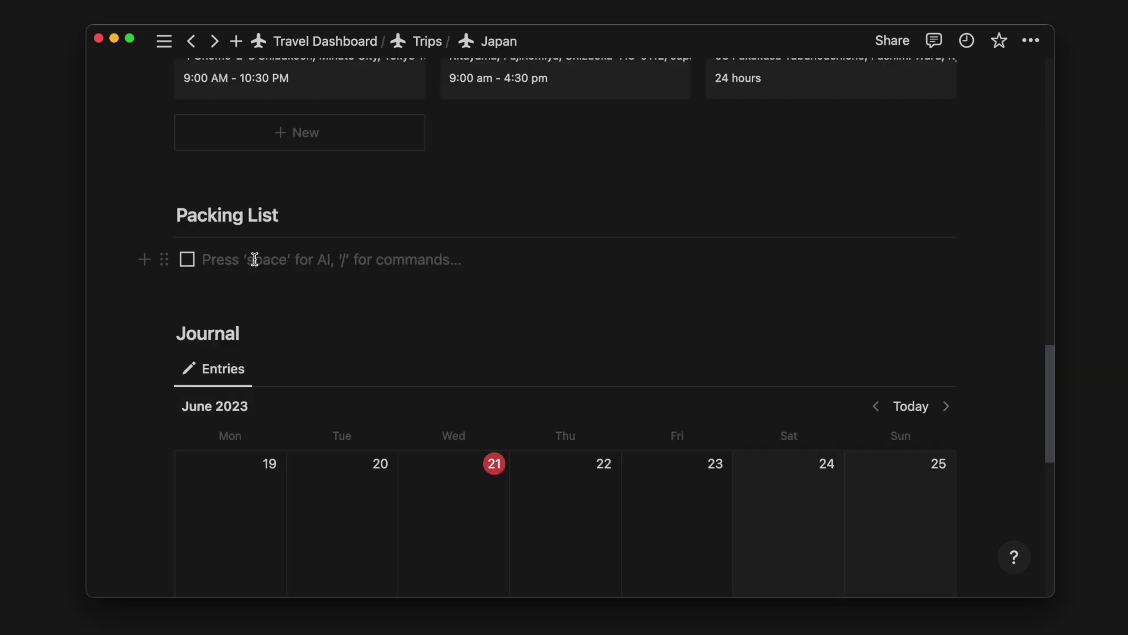
key("space")
type("Create a packing ")
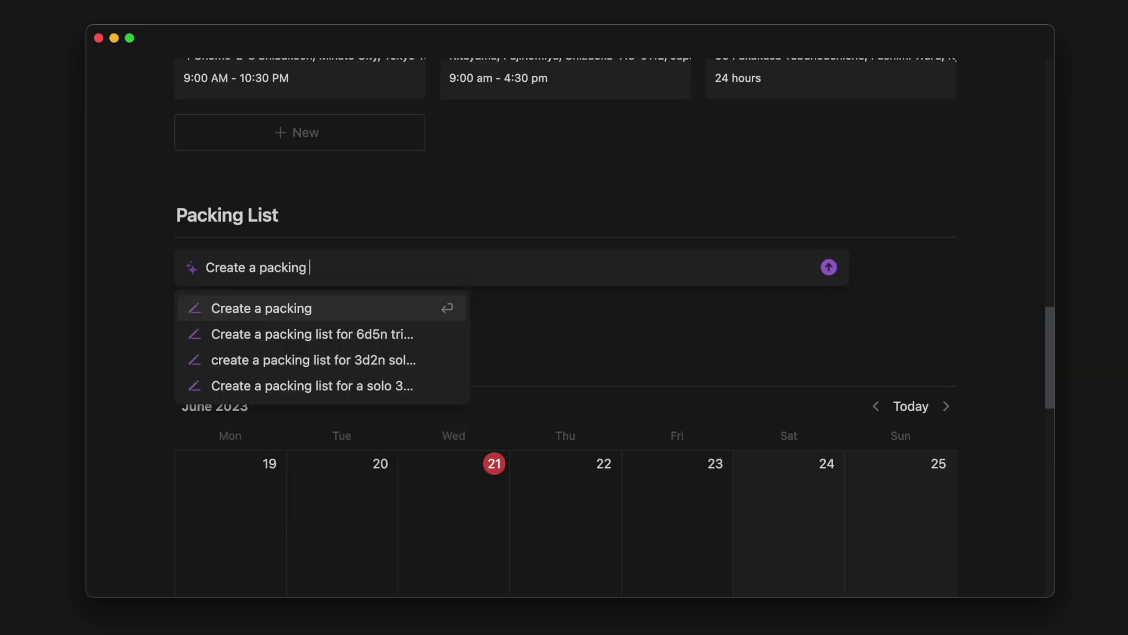
type("list for 5d4n solo trip to")
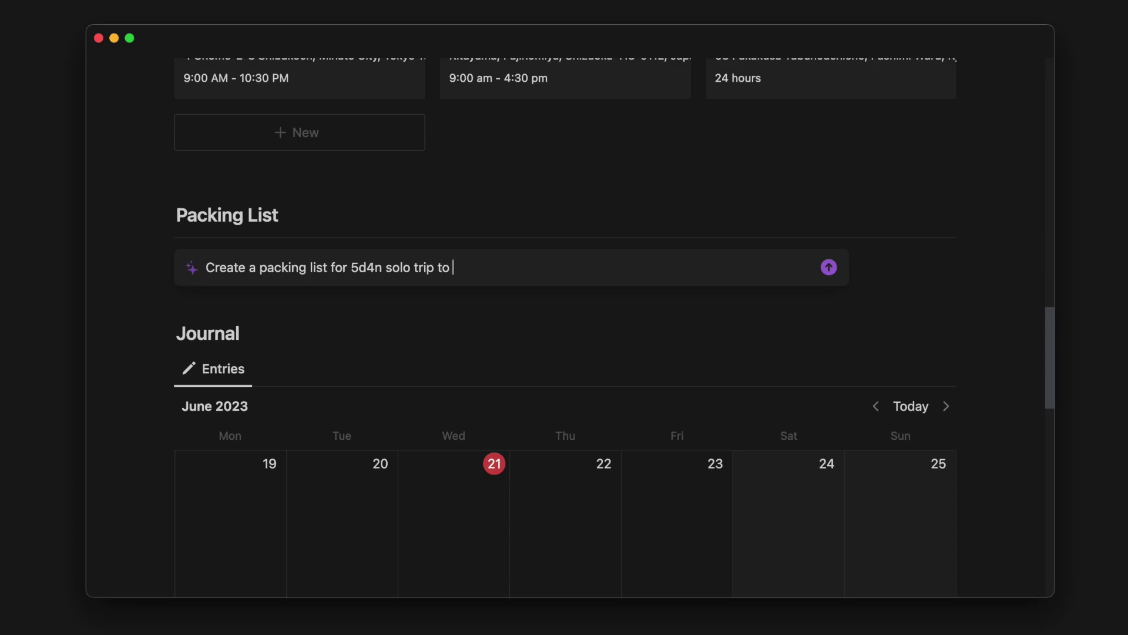
type(" Japan during summer")
key("Return")
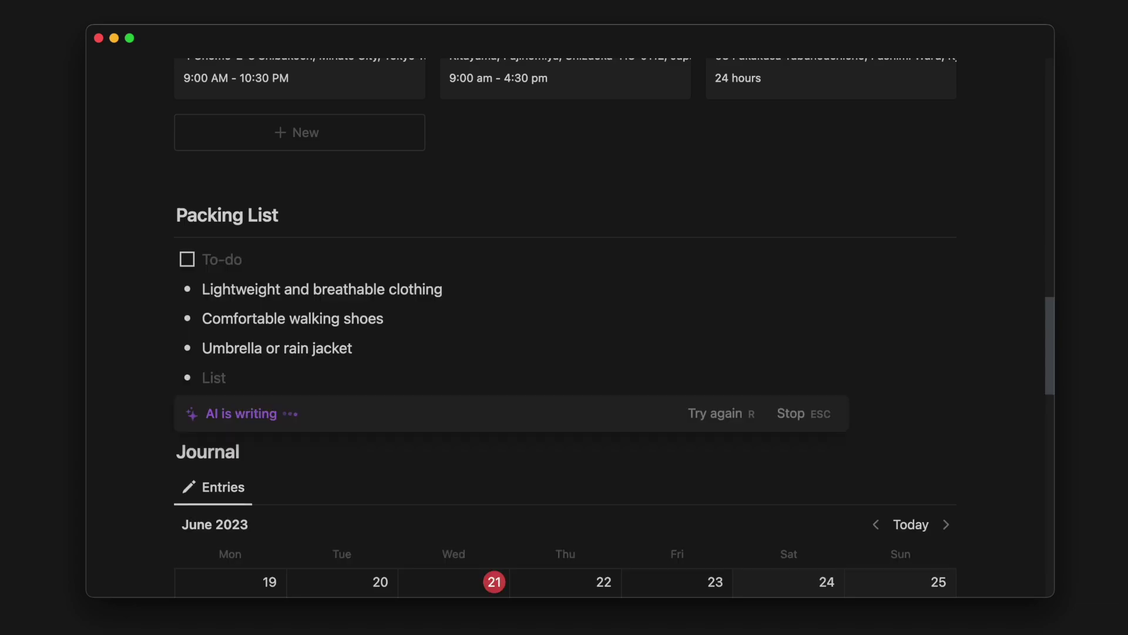
type("Group into categories and list down item by item")
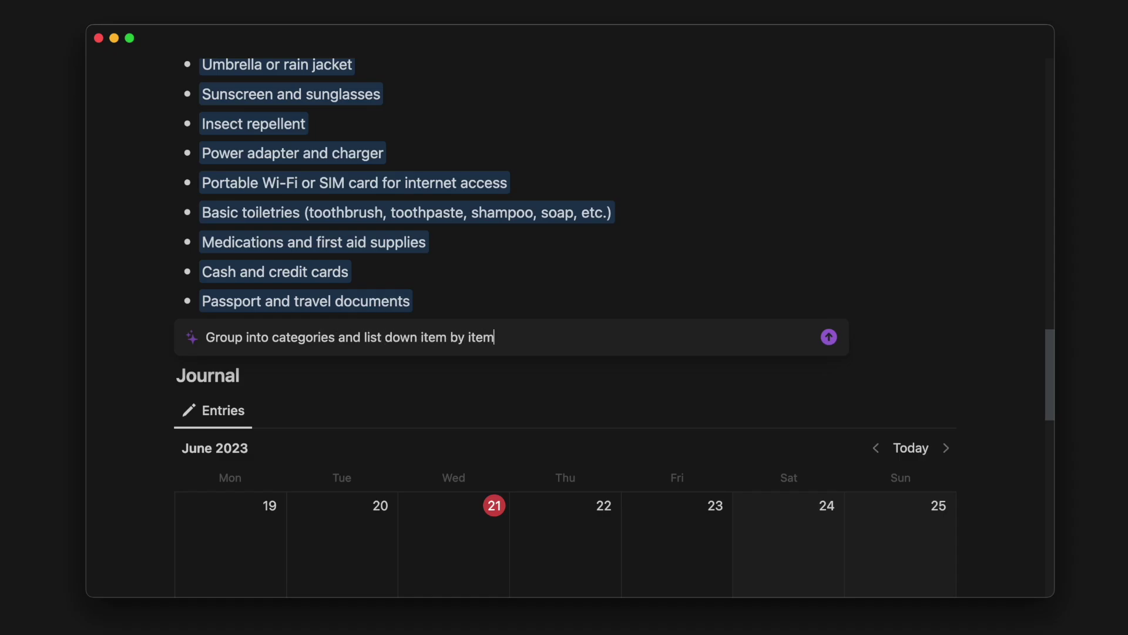
key("Return")
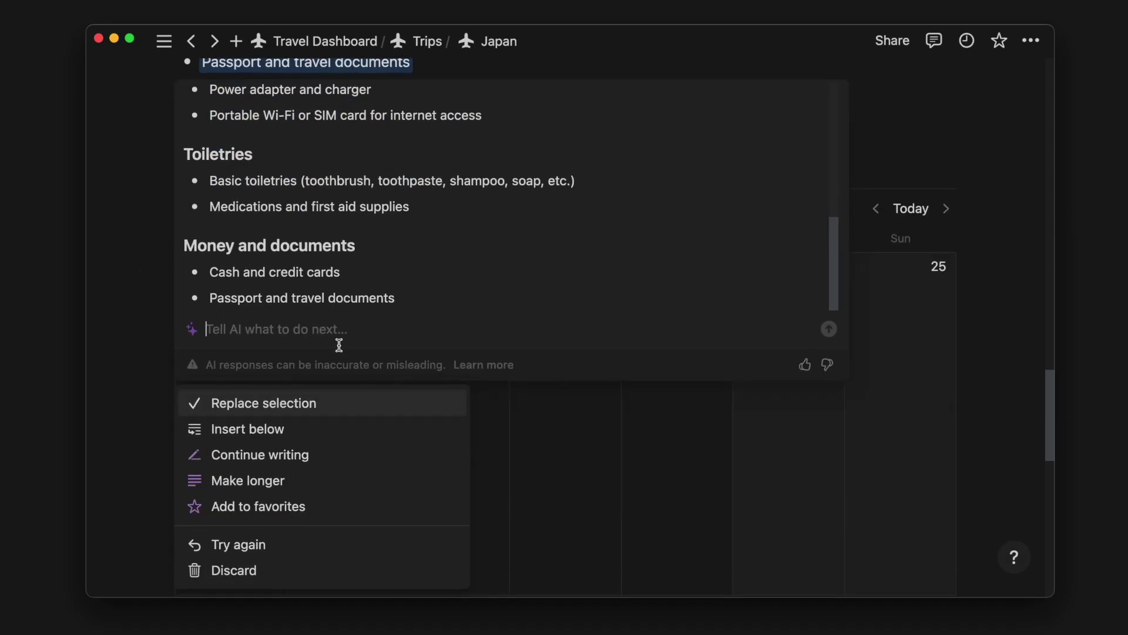
type("Turn each item into a checkbox")
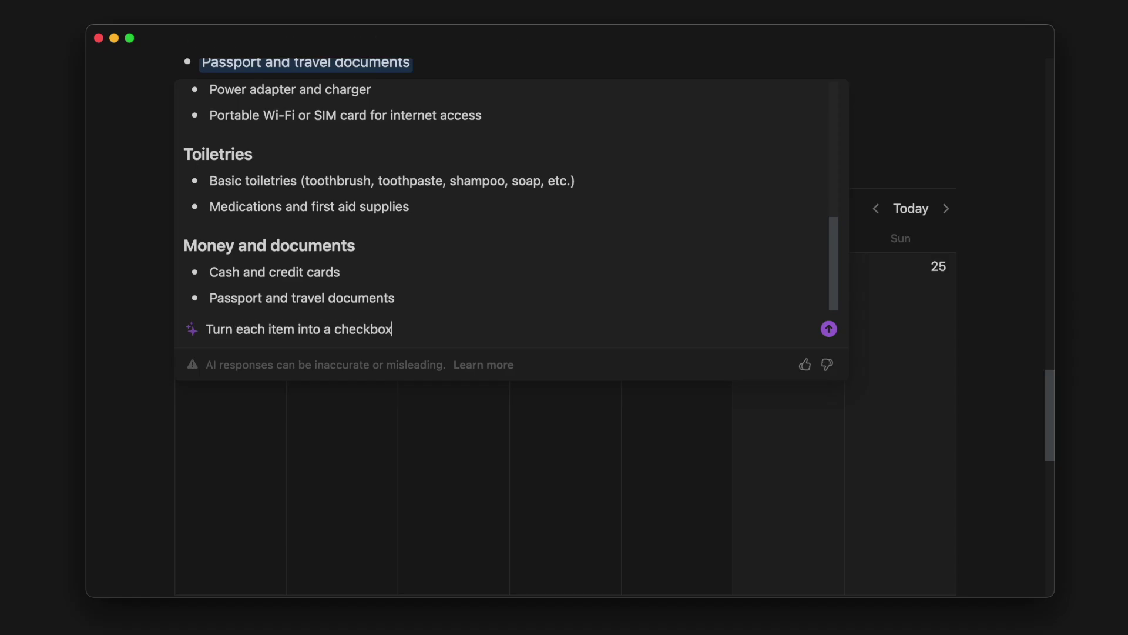
key("Return")
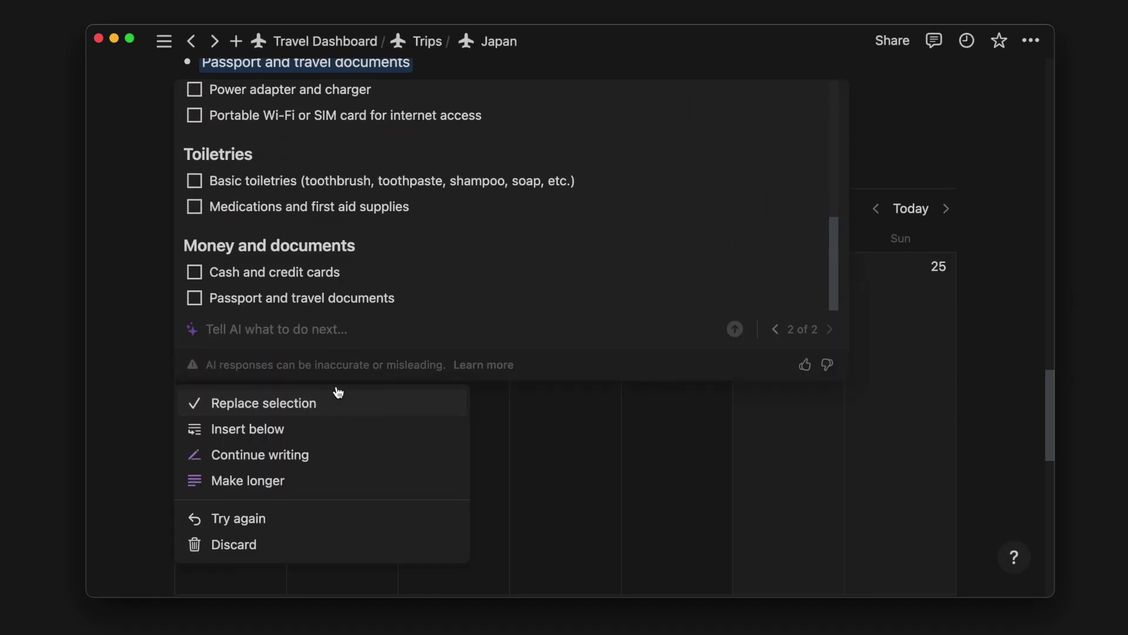
left_click(338, 395)
Step: Tick off umbrella, sunscreen, power adapter, basic toiletries and medications as packed
left_click(184, 188)
left_click(184, 219)
scroll(176, 282, "down", 2)
left_click(184, 201)
left_click(184, 308)
left_click(184, 335)
scroll(355, 362, "down", 4)
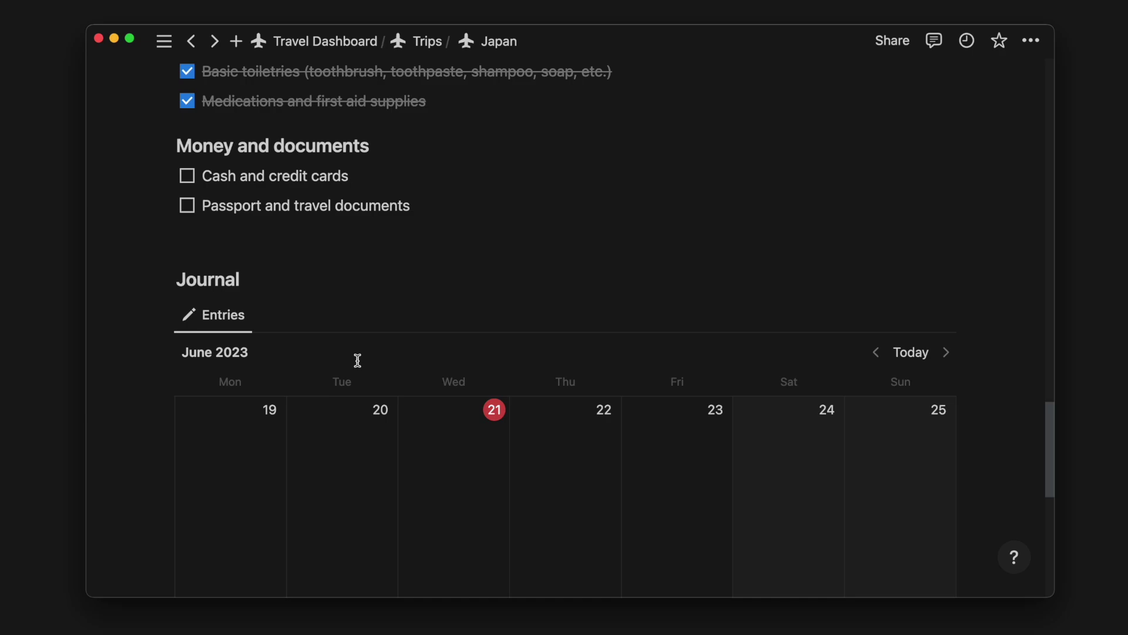
scroll(357, 361, "down", 5)
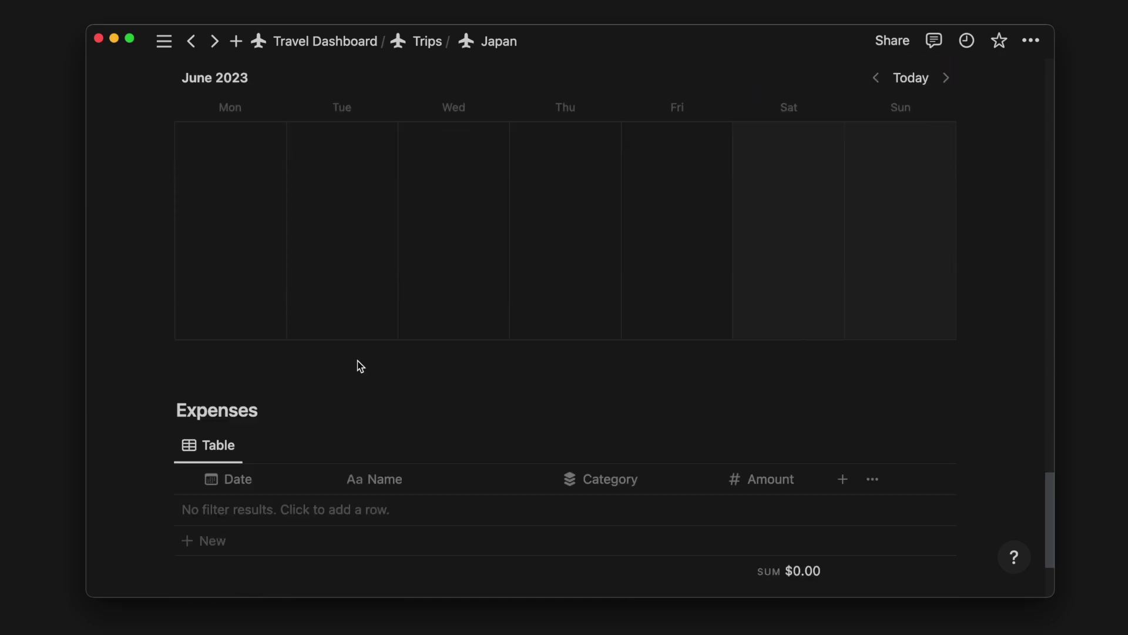
scroll(356, 364, "down", 3)
Step: Add a June 21 journal entry titled 'My First Solo Trip'
scroll(310, 351, "up", 6)
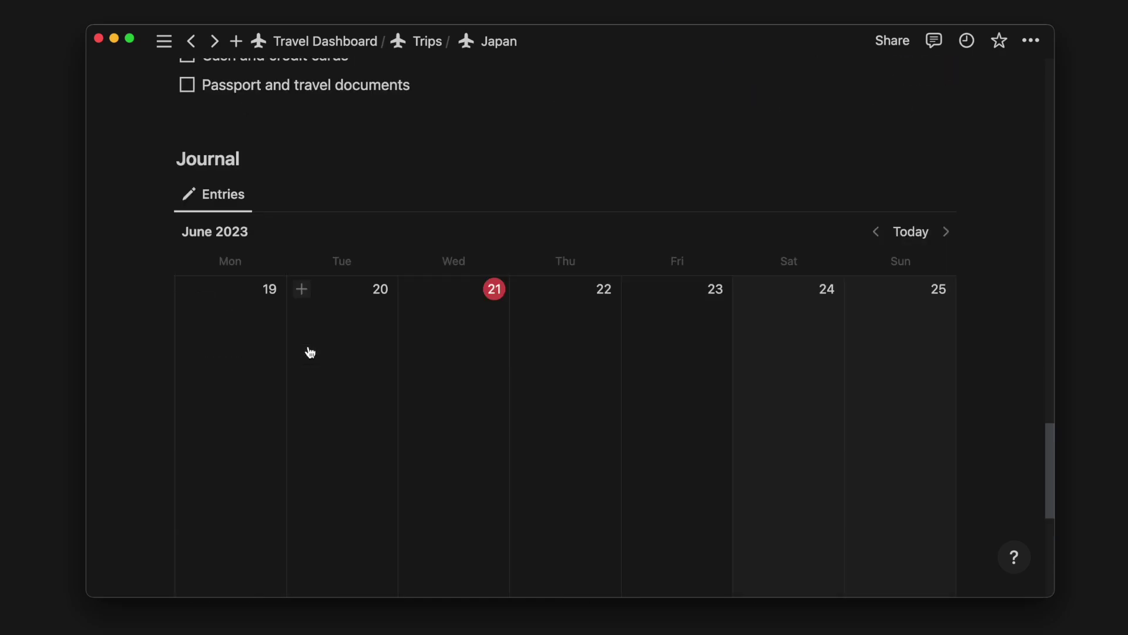
left_click(413, 290)
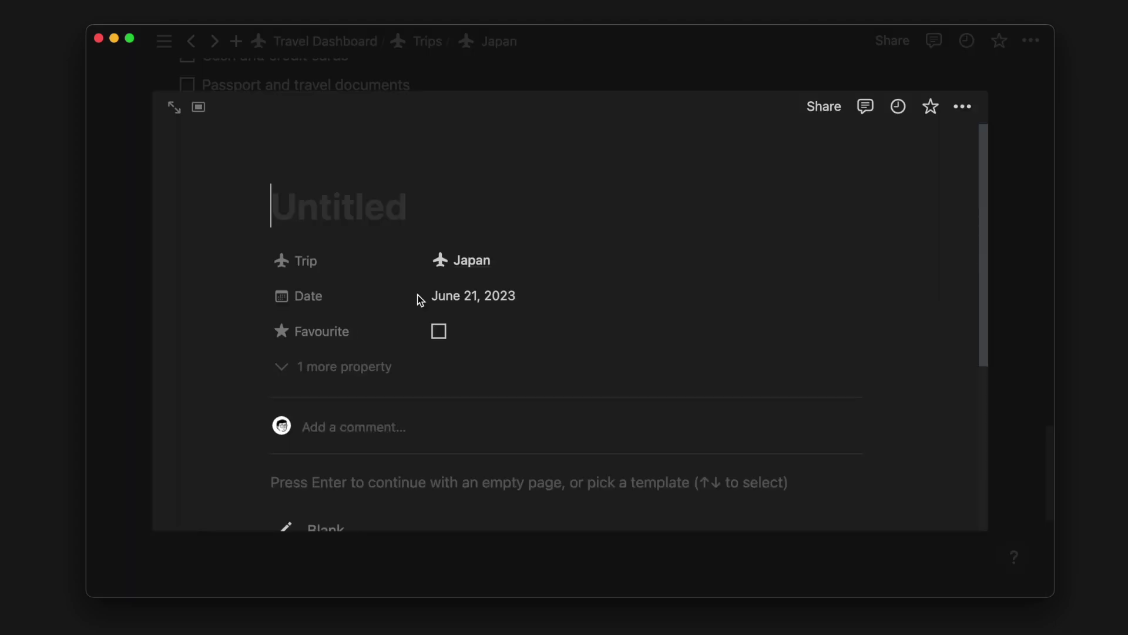
type("My First Solo Trip")
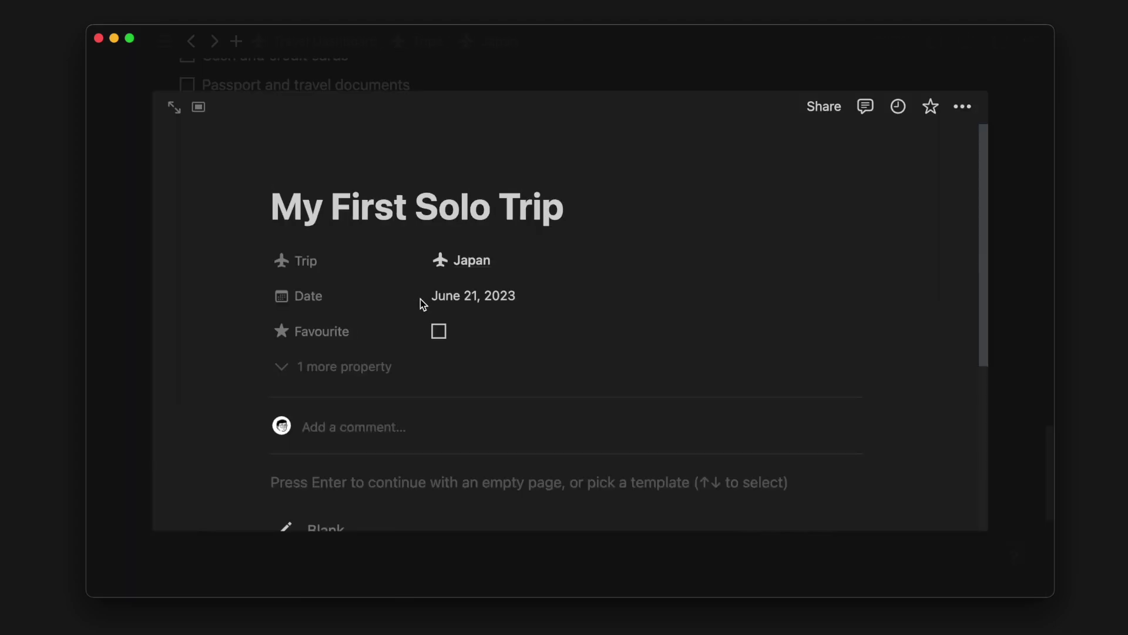
Step: Apply the Travel Reflection template, then delete all its reflection questions to leave the body empty
scroll(412, 329, "down", 5)
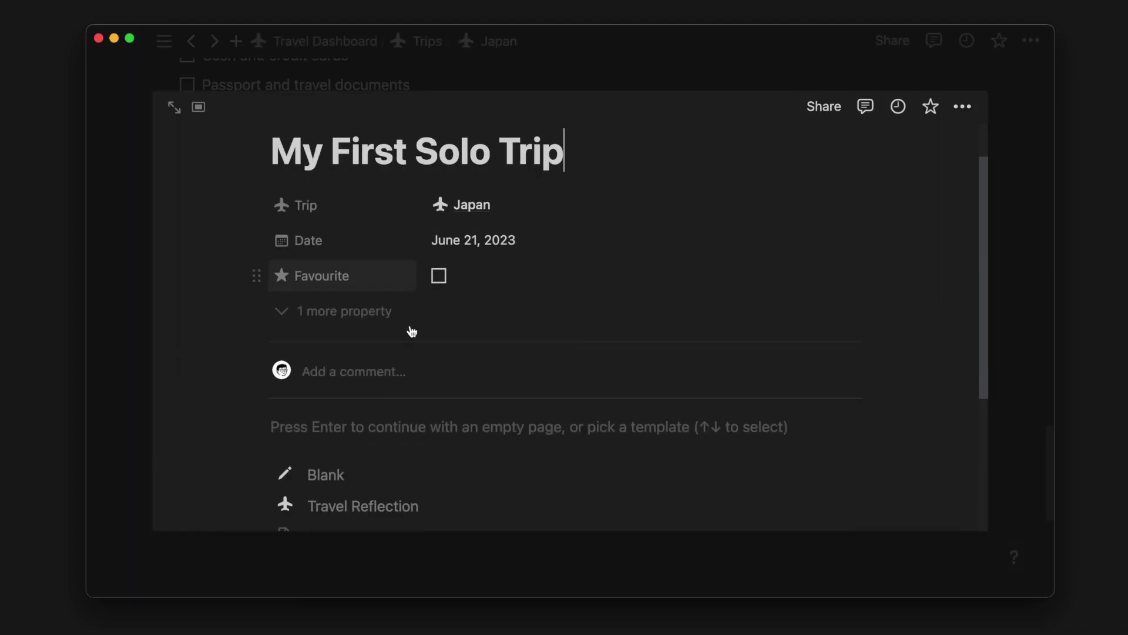
left_click(393, 329)
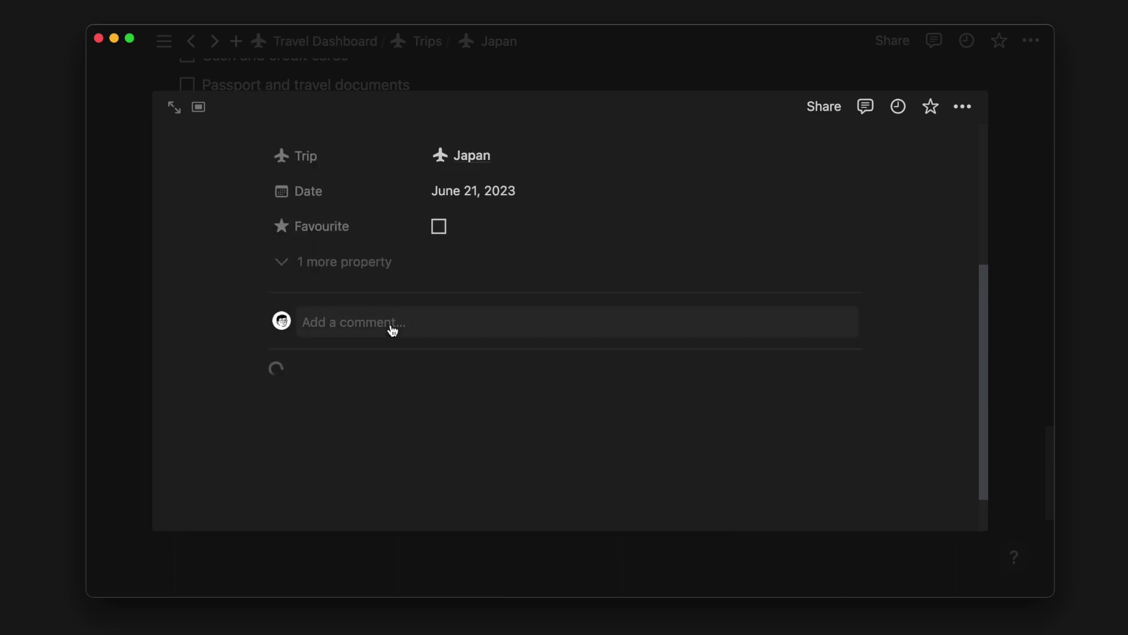
scroll(414, 370, "down", 4)
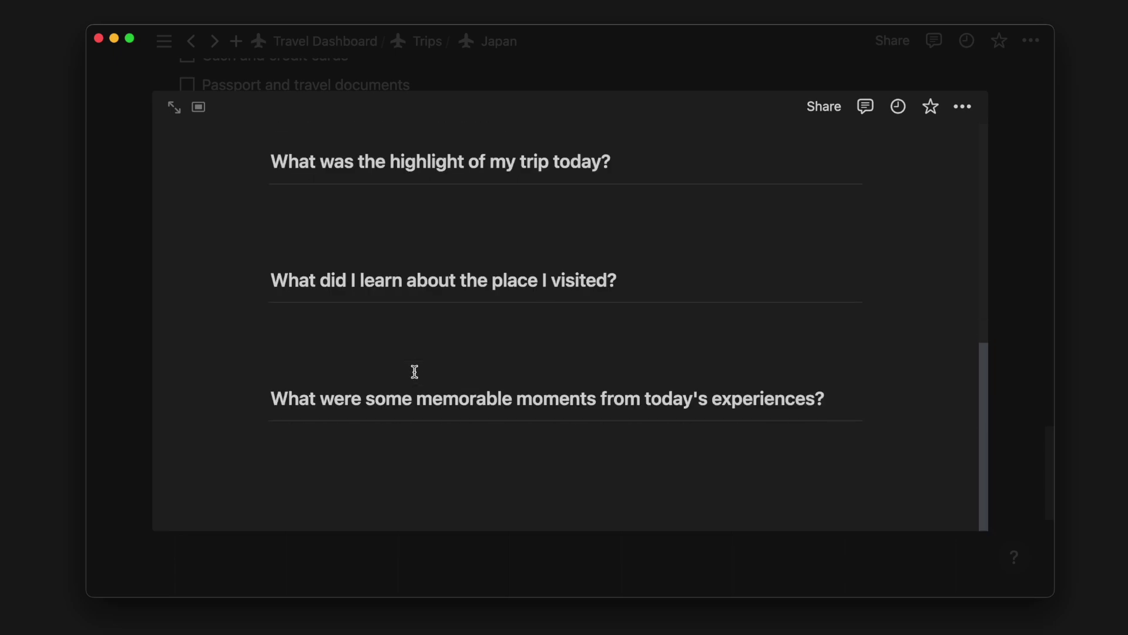
left_click_drag(955, 452, 594, 161)
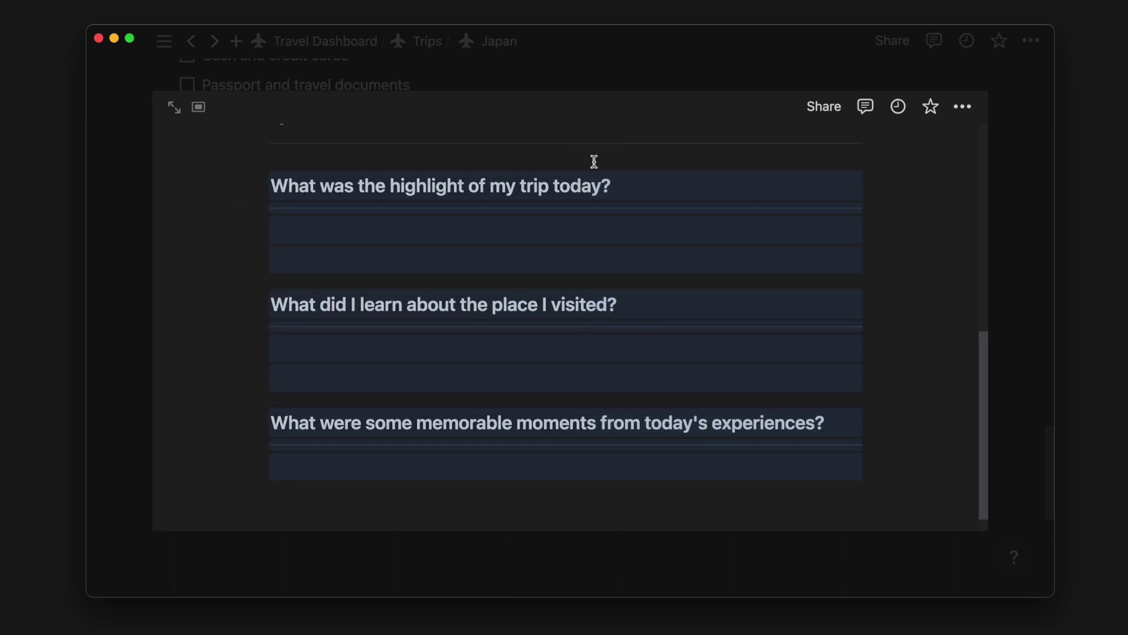
key("BackSpace")
scroll(391, 228, "up", 3)
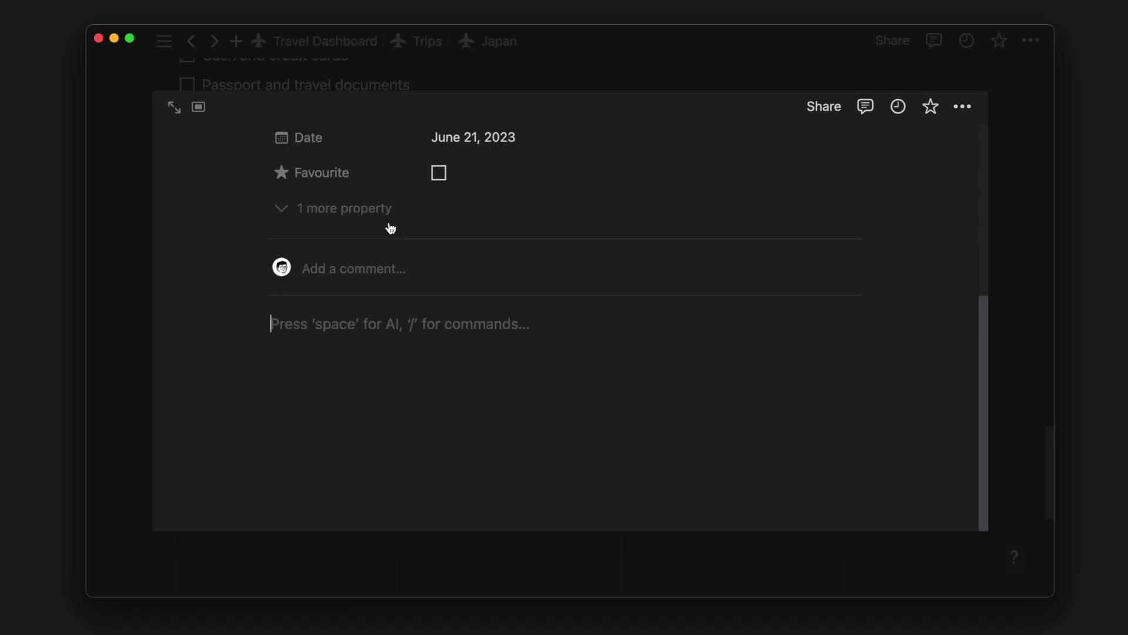
Step: Close the entry and open the Travel Reflection template for editing as a full page
left_click(133, 242)
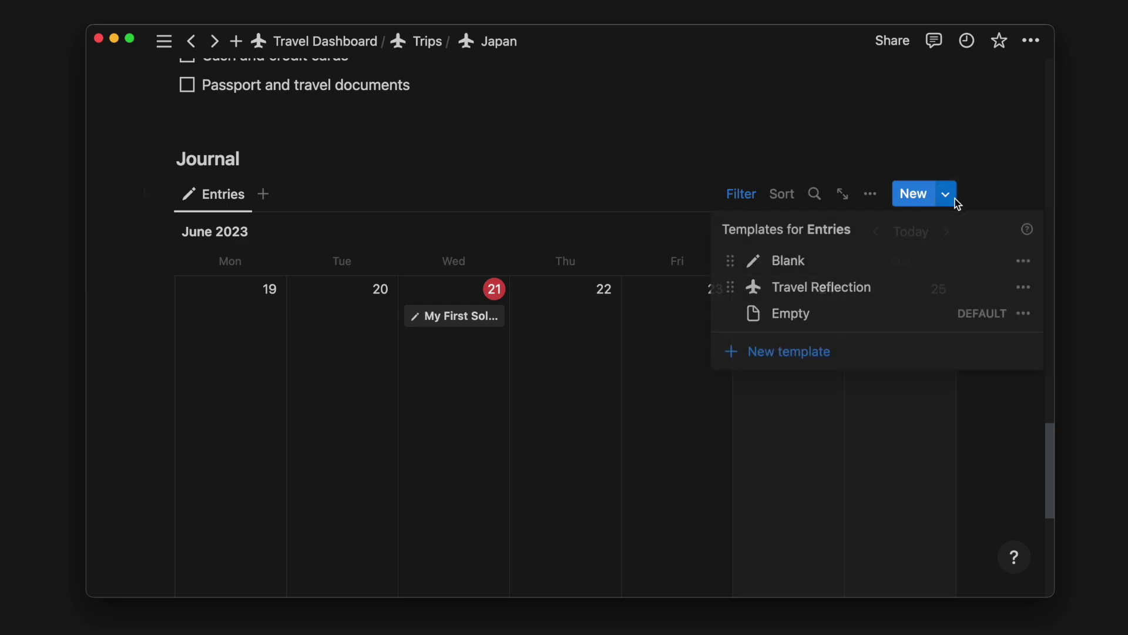
left_click(1023, 286)
left_click(942, 283)
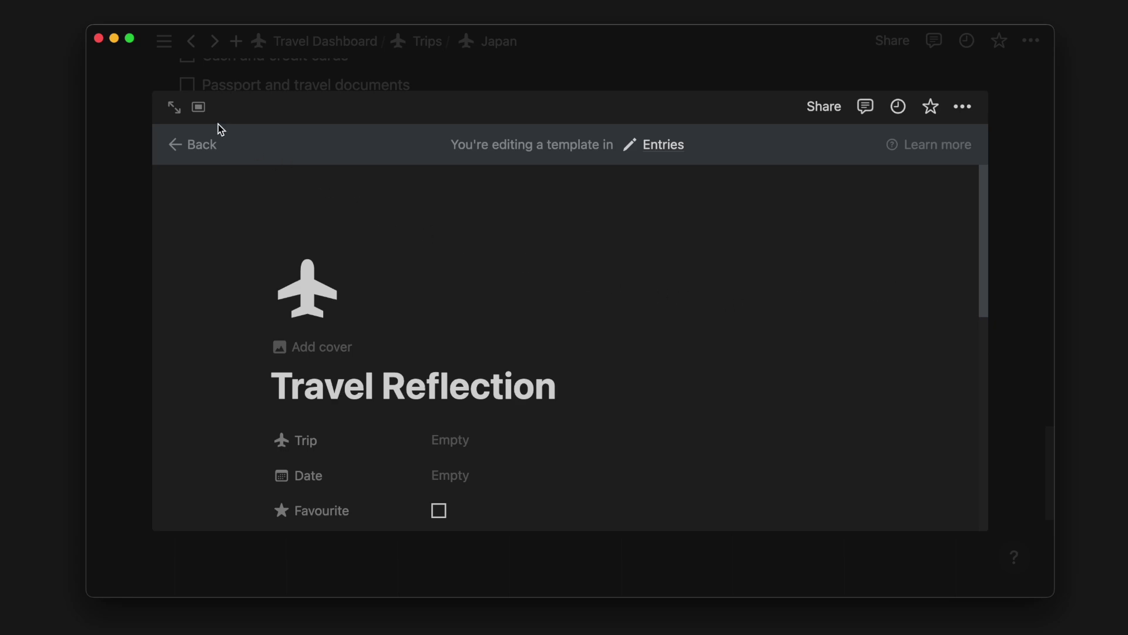
left_click(180, 114)
scroll(337, 229, "down", 8)
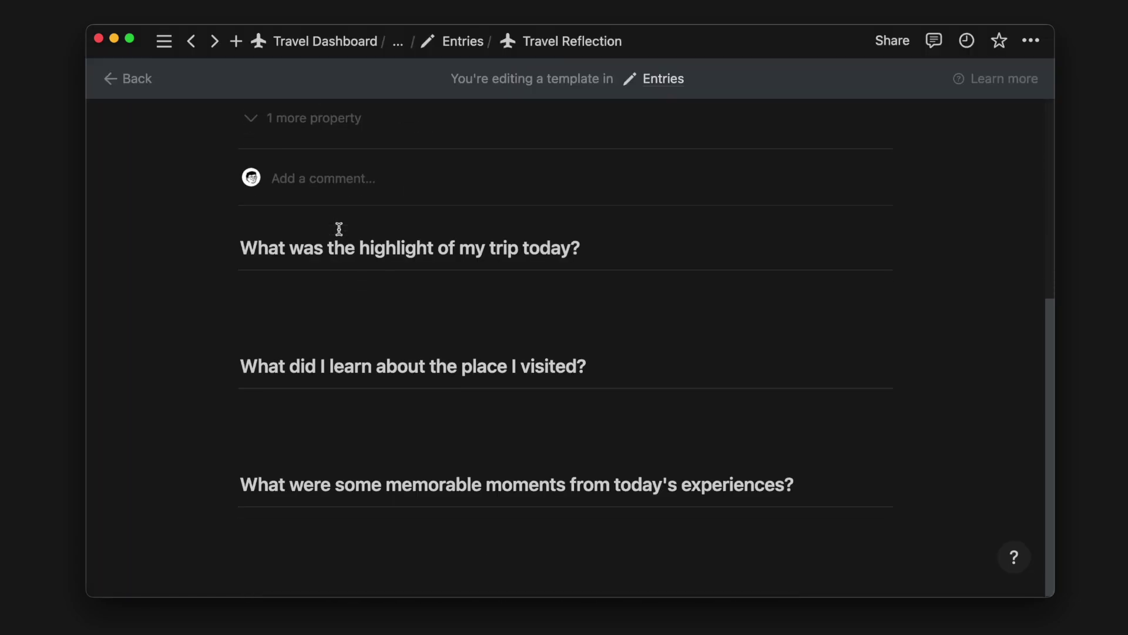
Step: Add a heading 3 'What can I improve on based on my travel experience today?' below the last question
left_click(438, 475)
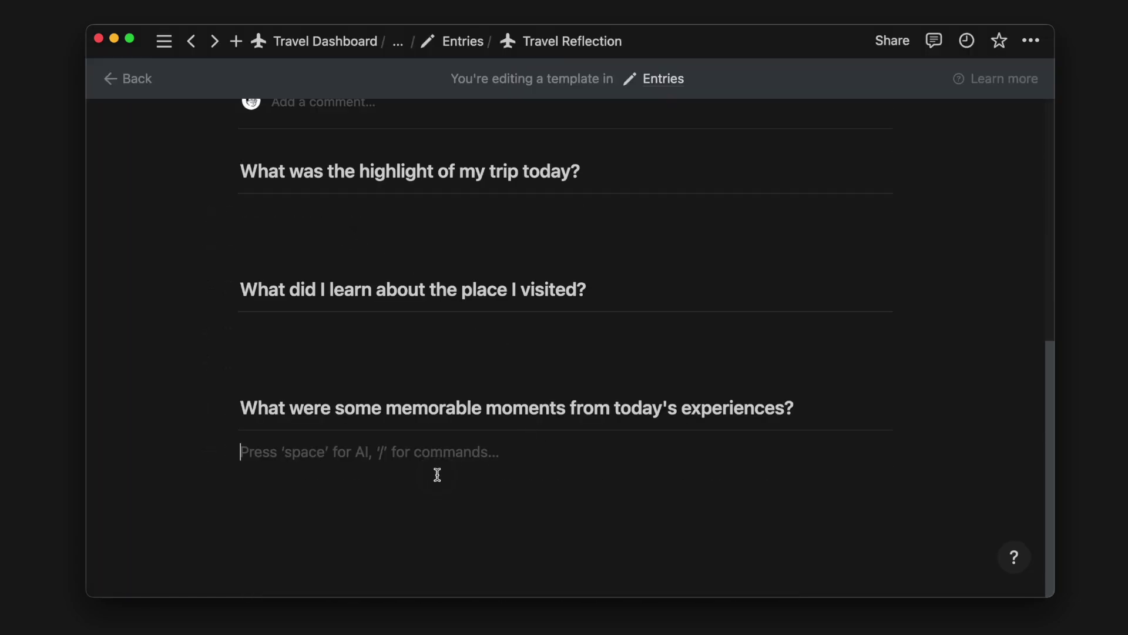
key("Return")
type("###")
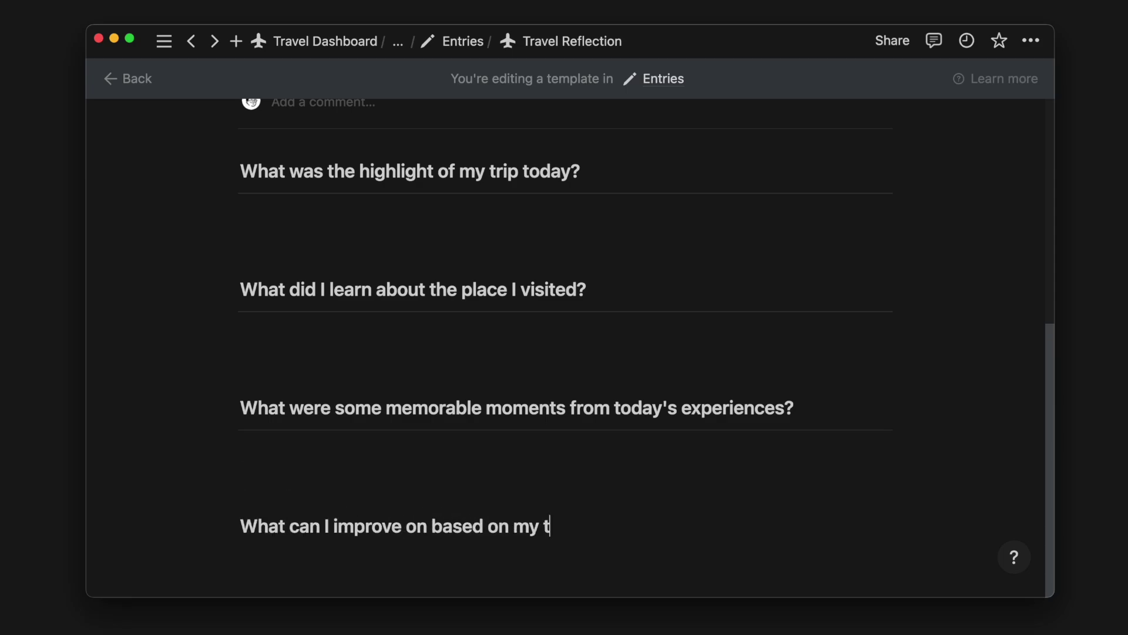
key("Return")
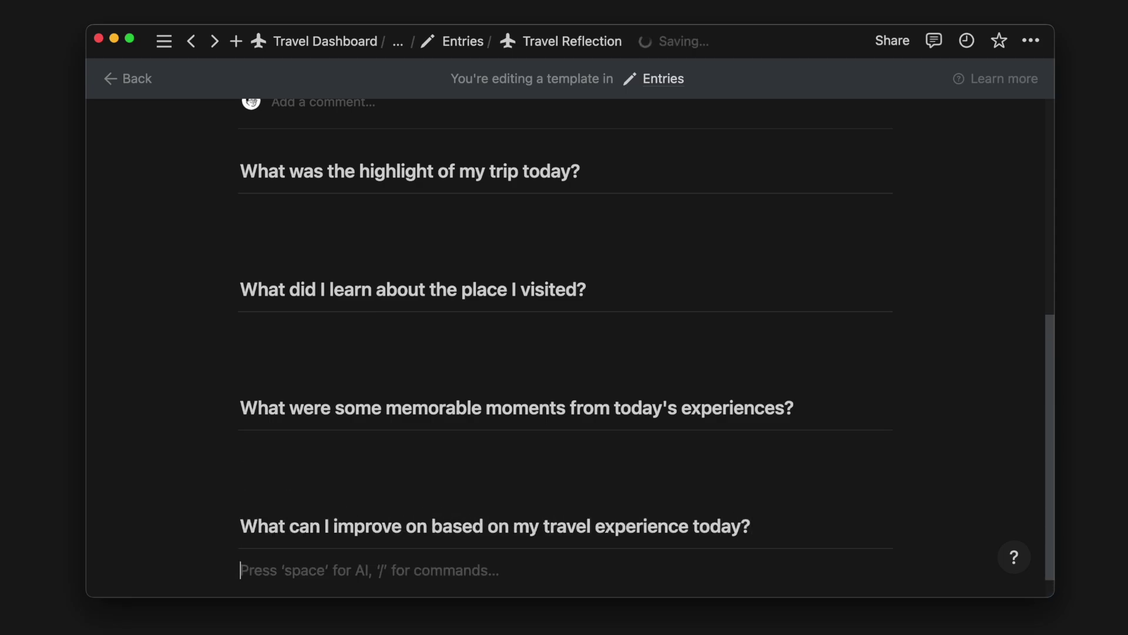
Step: Back on the Japan page, add an Expenses row named Breakfast dated June 21, 2023
scroll(565, 347, "up", 5)
left_click(124, 82)
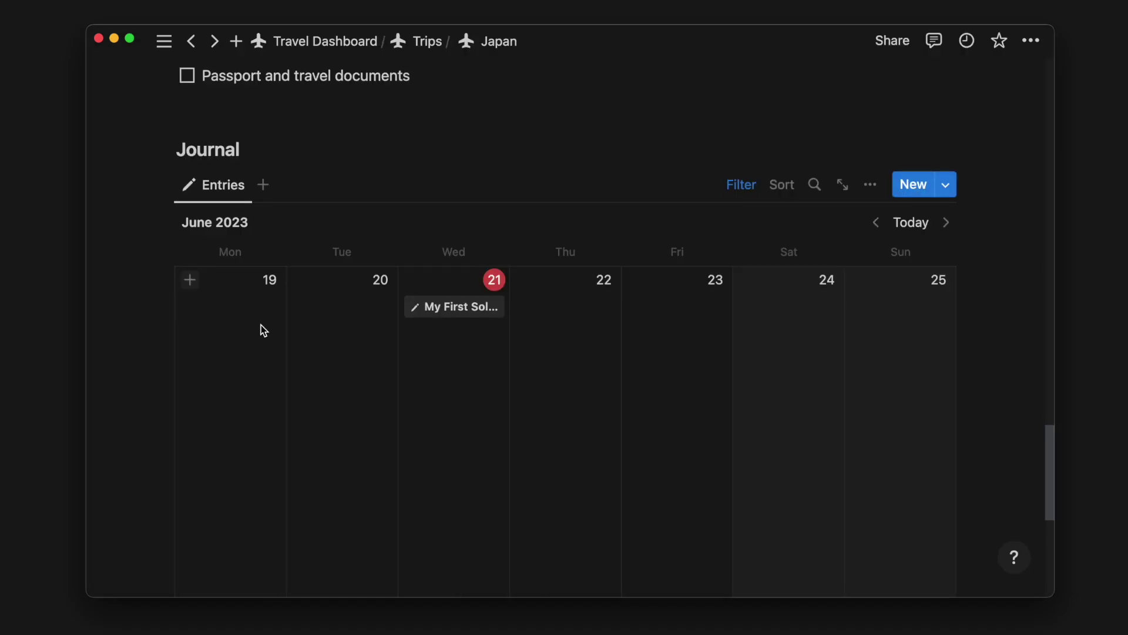
scroll(261, 327, "down", 3)
left_click(264, 345)
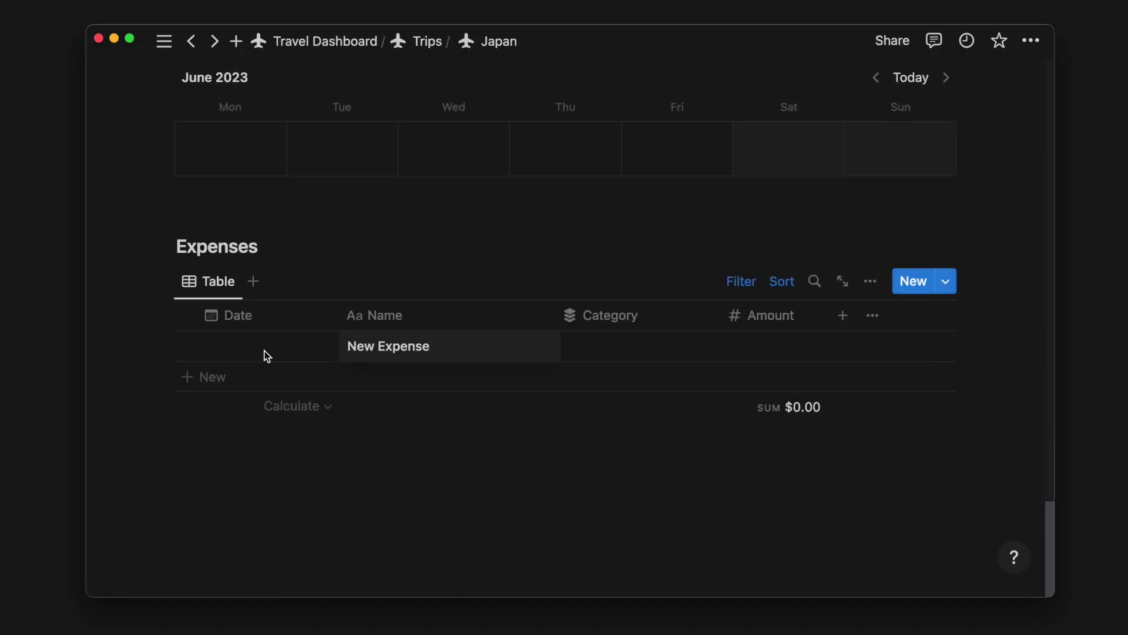
type("Breakfast")
left_click(253, 353)
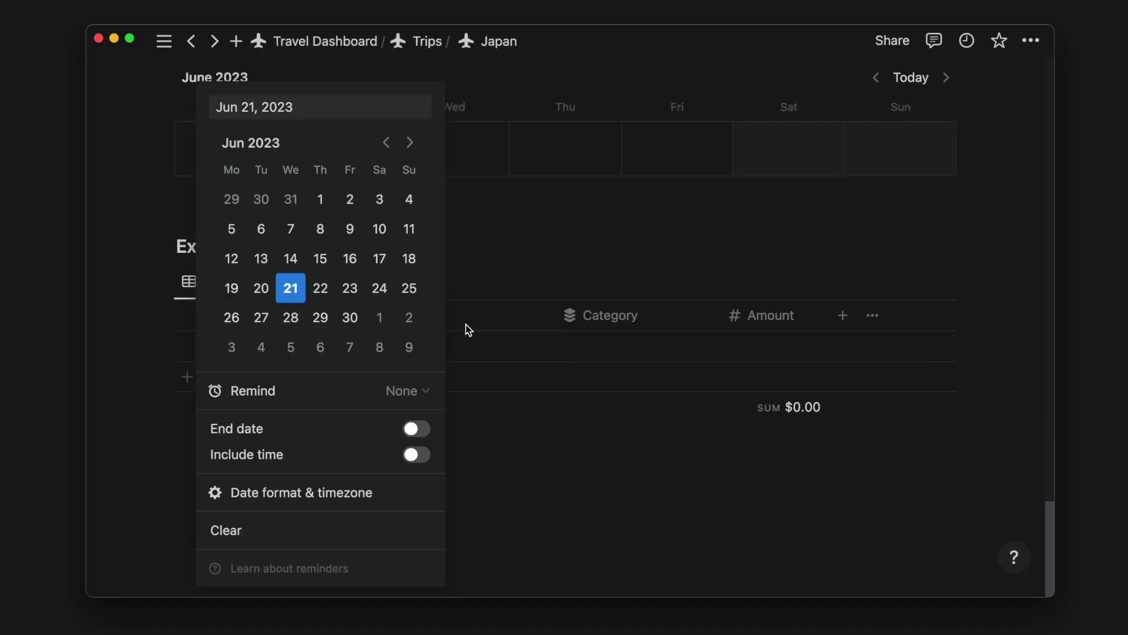
left_click(597, 352)
Step: Set the Breakfast expense's category to Food and its amount to $10.00
left_click(595, 351)
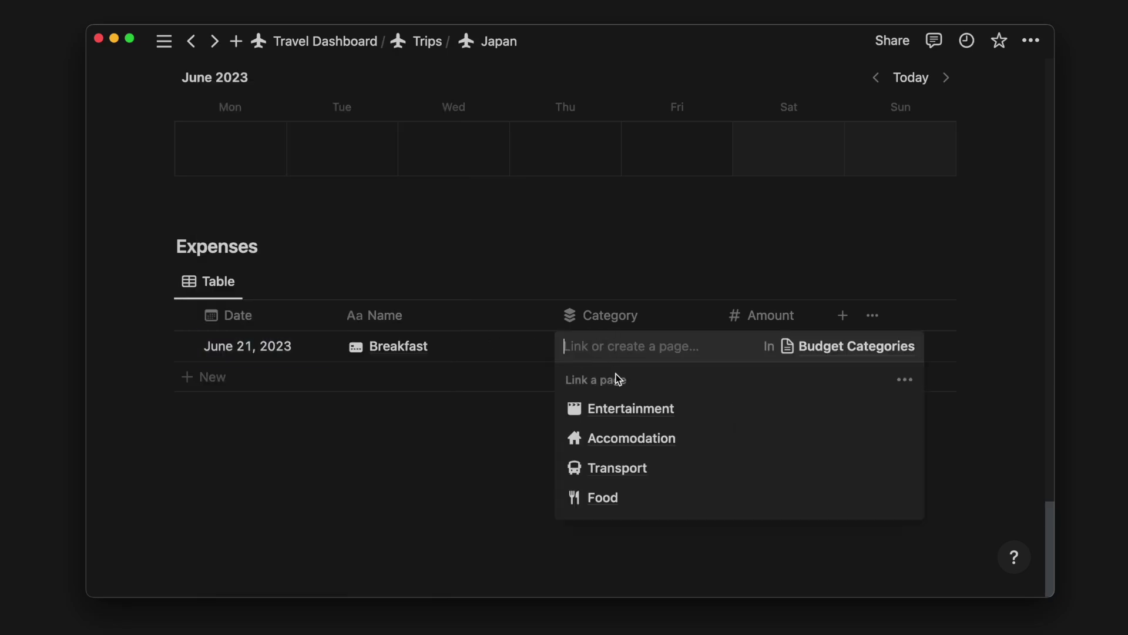
left_click(605, 500)
left_click(795, 340)
type("10")
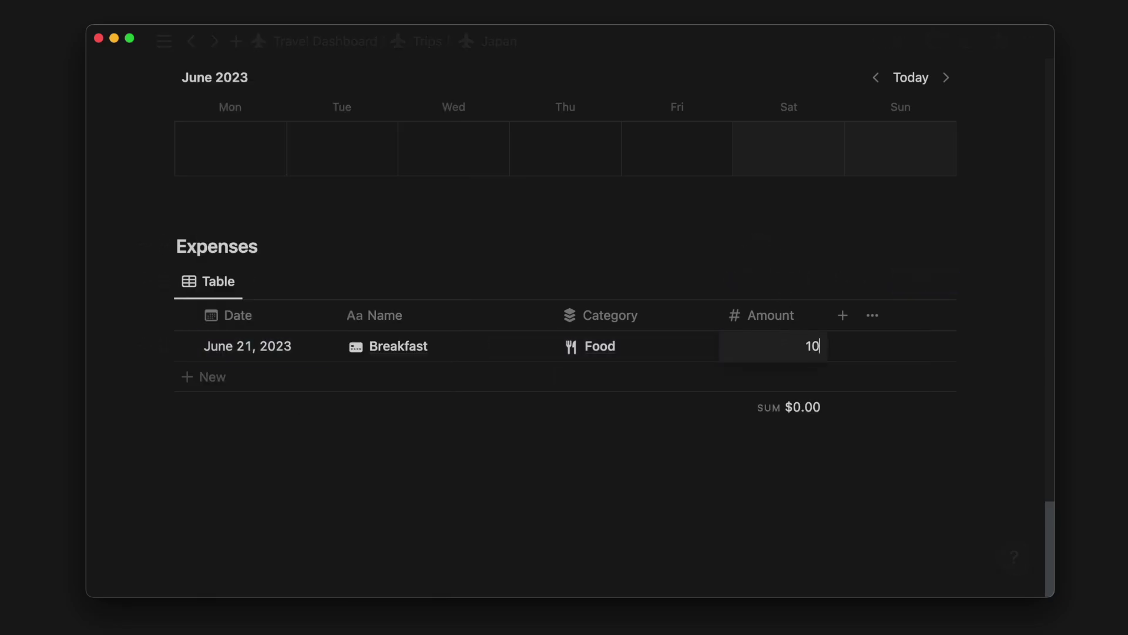
key("Return")
left_click(575, 285)
scroll(574, 288, "up", 5)
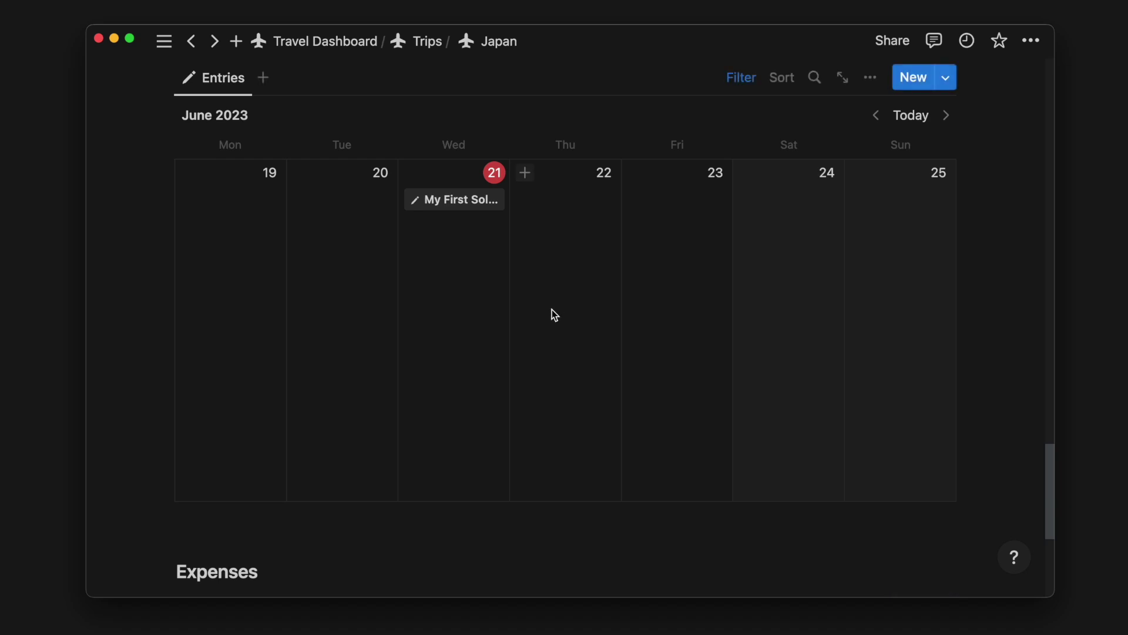
scroll(554, 316, "up", 20)
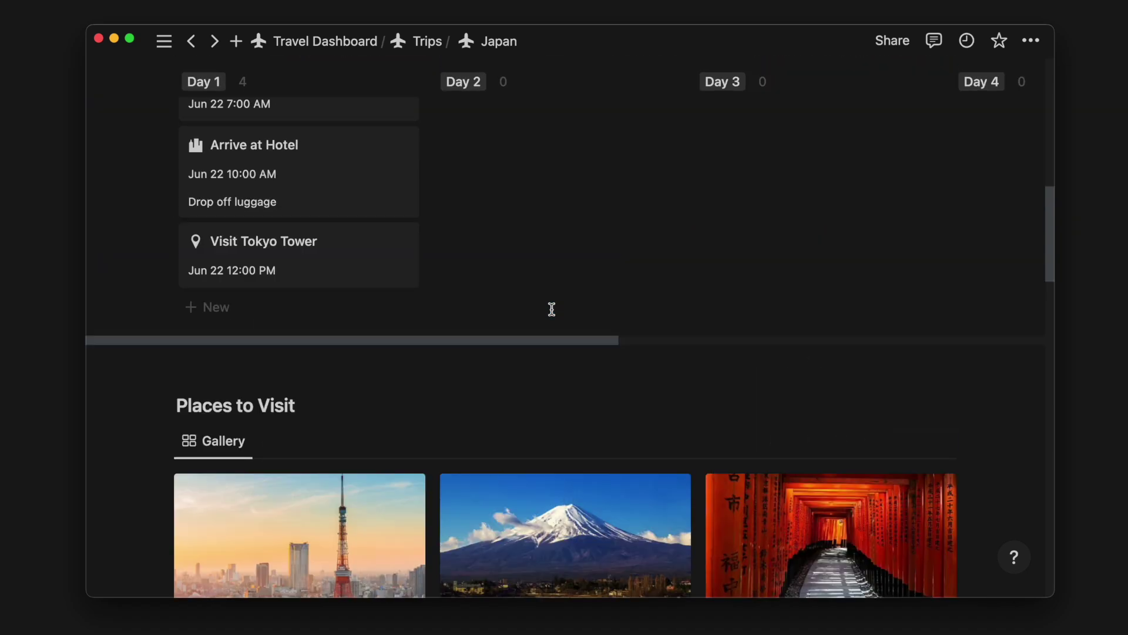
scroll(552, 309, "up", 10)
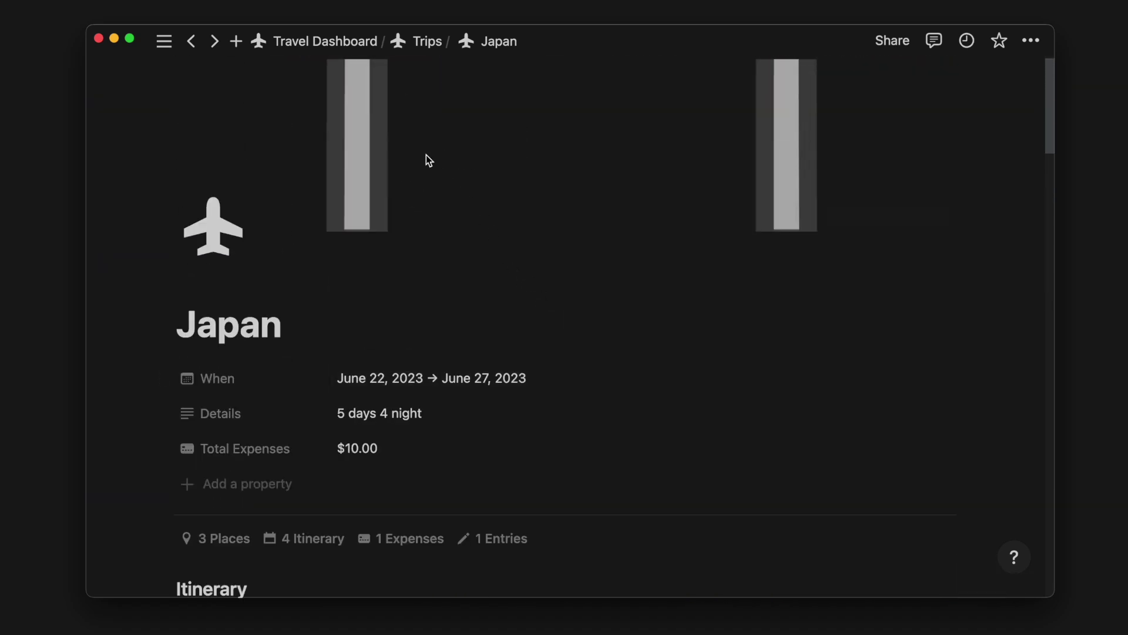
Step: Return to the Travel Dashboard and collapse the Japan group in Places to Visit
left_click(315, 41)
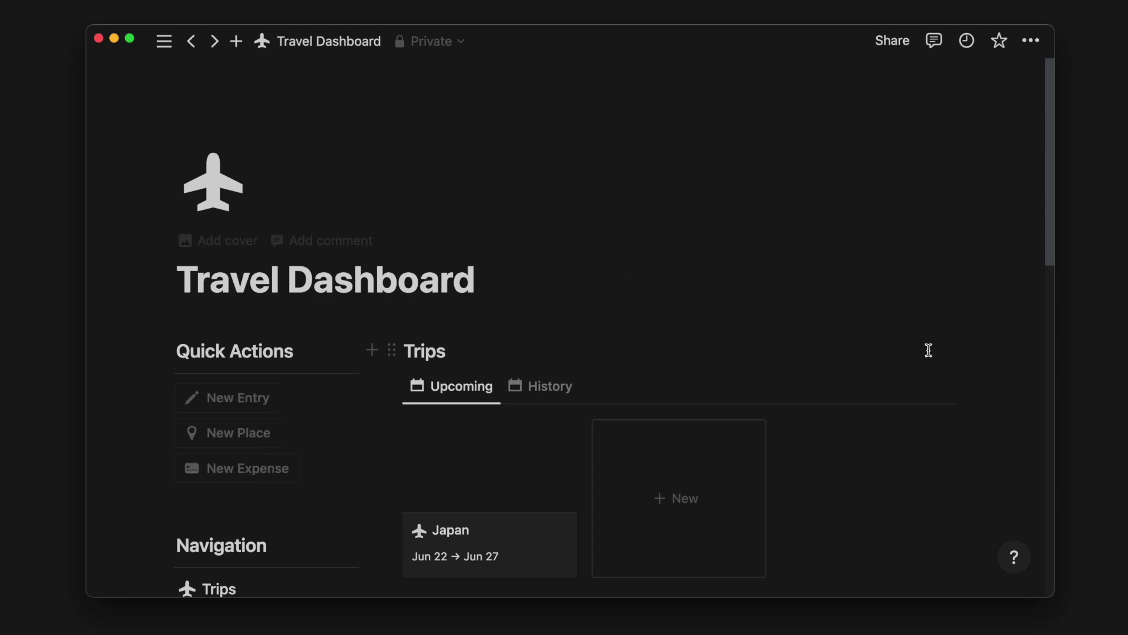
scroll(926, 355, "down", 5)
left_click(413, 471)
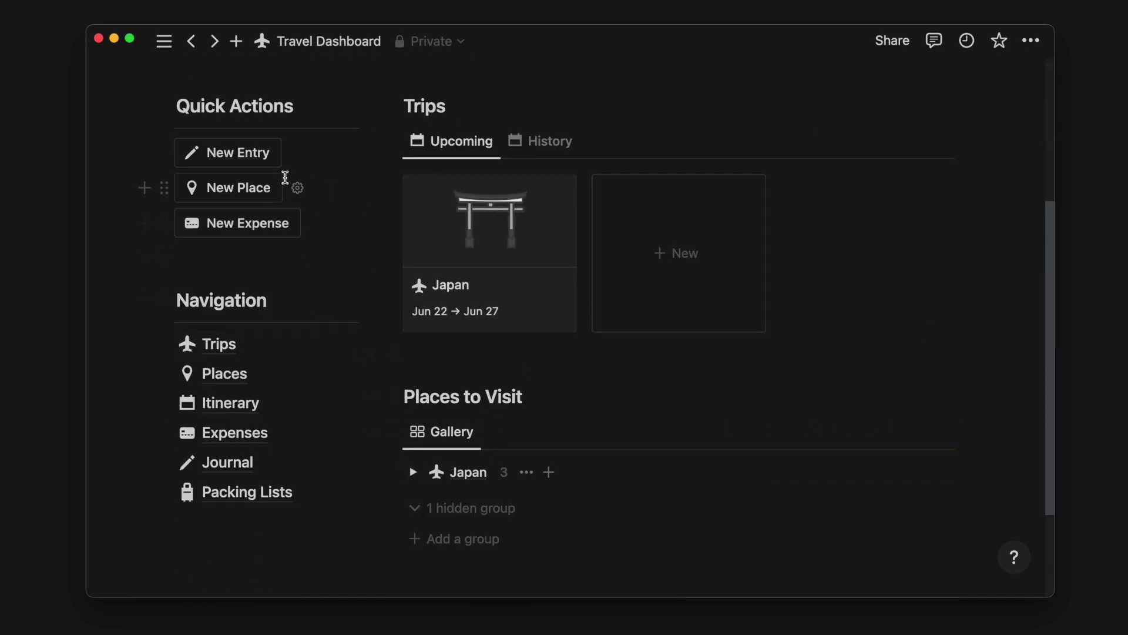
scroll(289, 186, "up", 2)
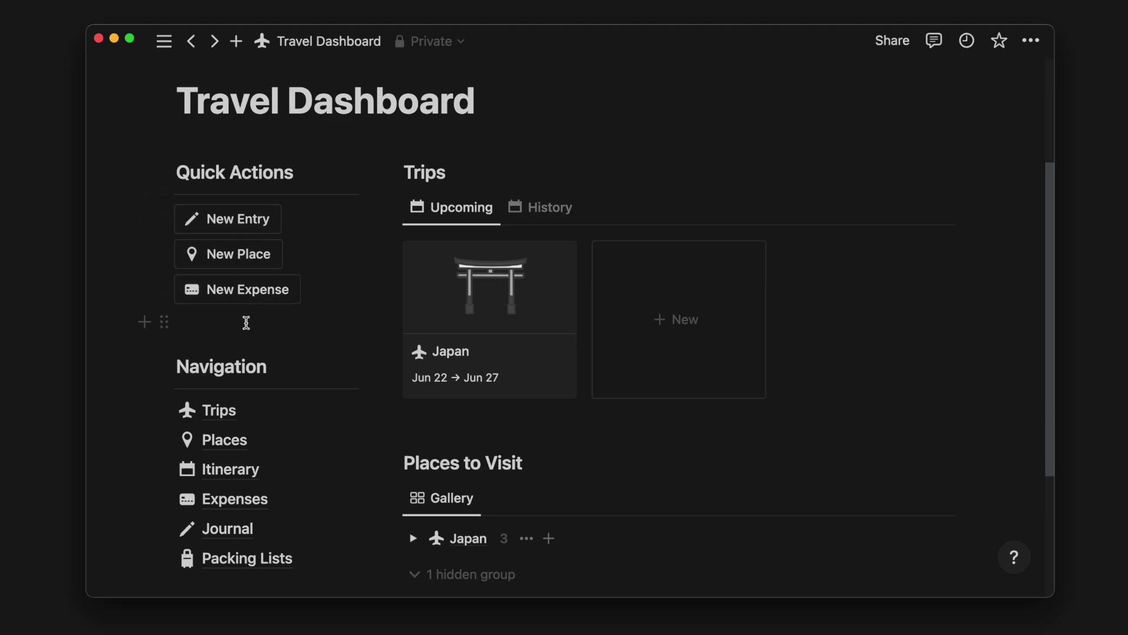
Step: Expand the India group in All Transactions to show Dinner, Hotel and Flight Tickets
scroll(247, 323, "down", 3)
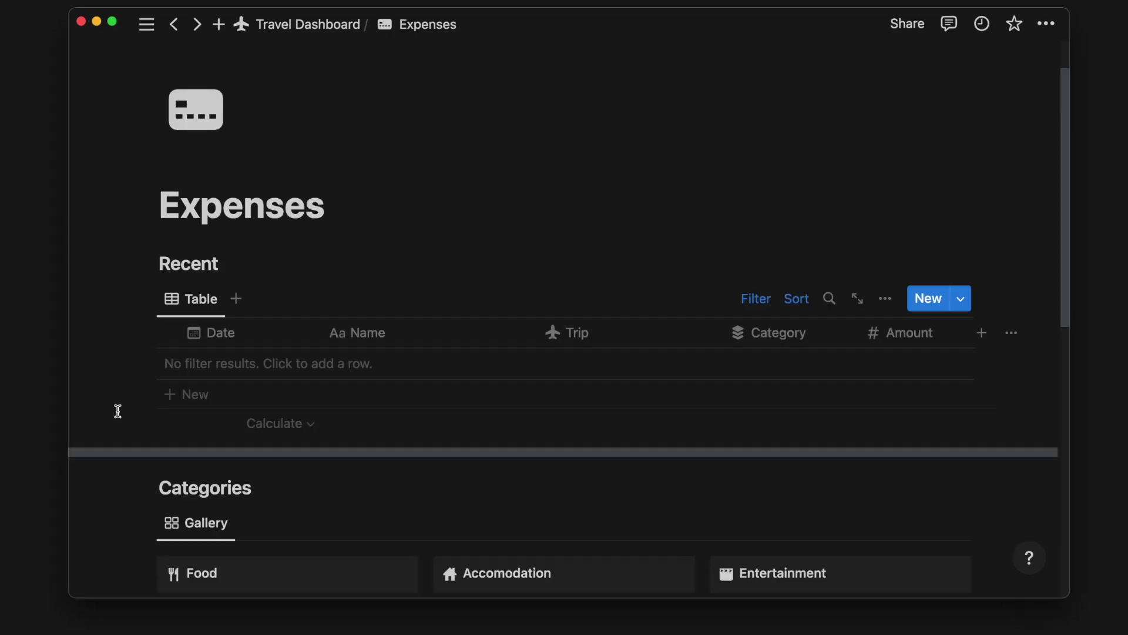
scroll(117, 411, "down", 5)
scroll(117, 411, "down", 3)
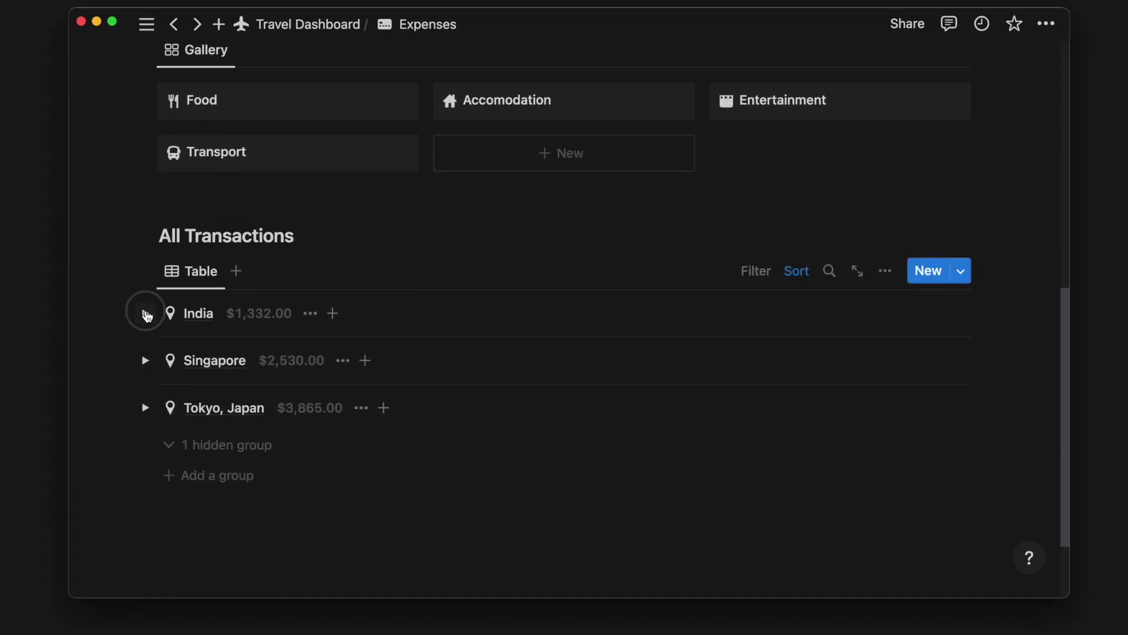
left_click(145, 314)
scroll(147, 316, "down", 6)
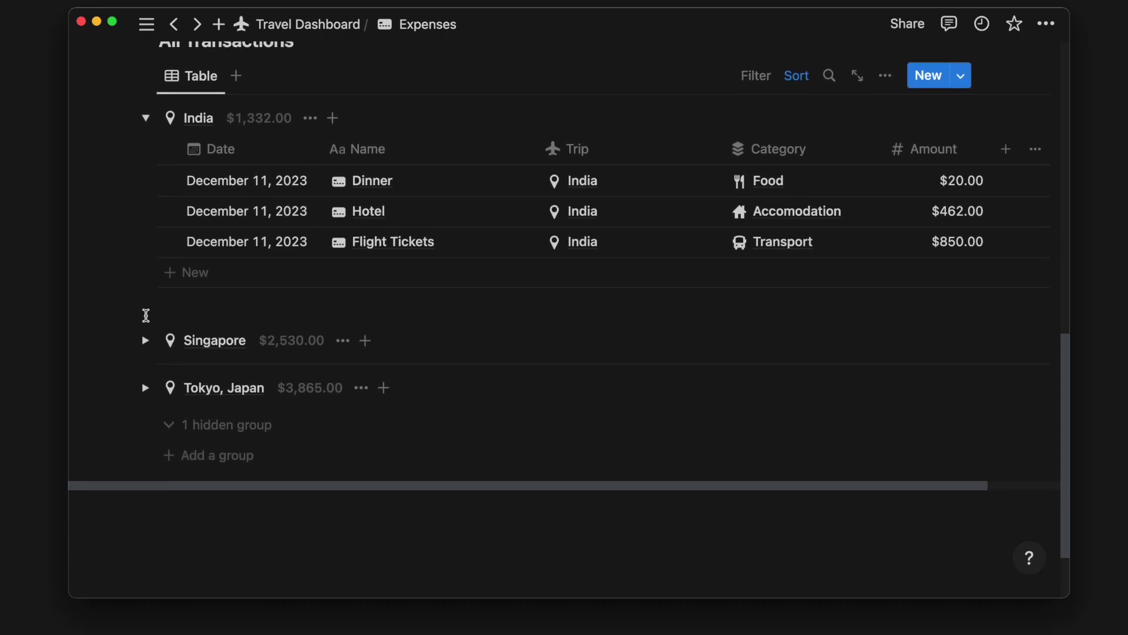
Step: Expand the Singapore transactions, then preview the Tokyo, Japan trip in side peek and close it
left_click(147, 341)
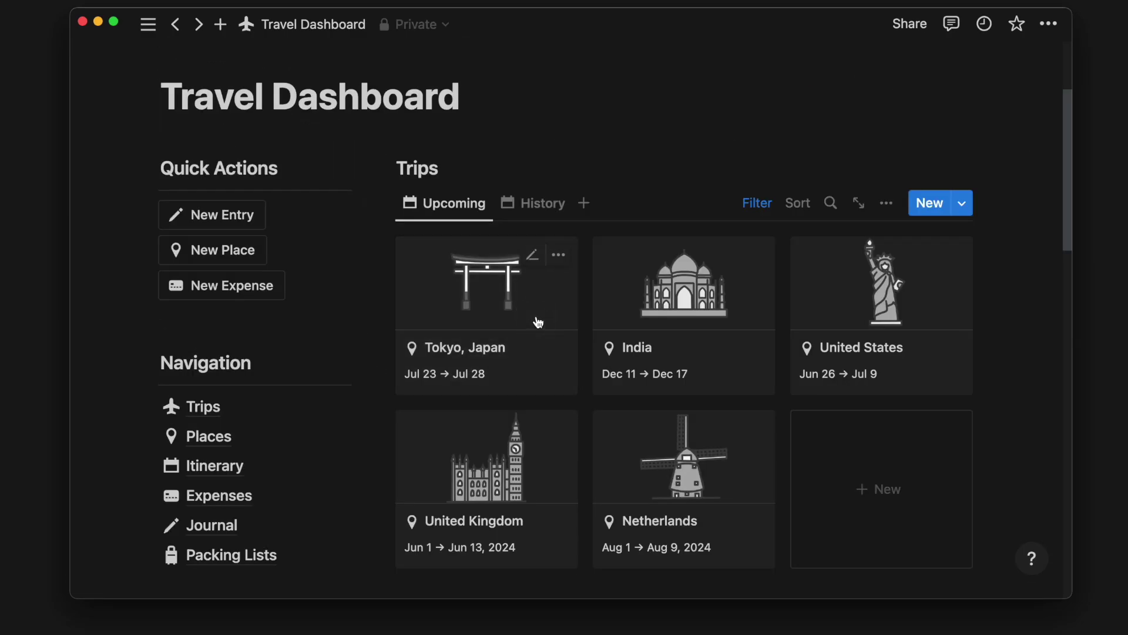
left_click(539, 322)
scroll(613, 403, "down", 10)
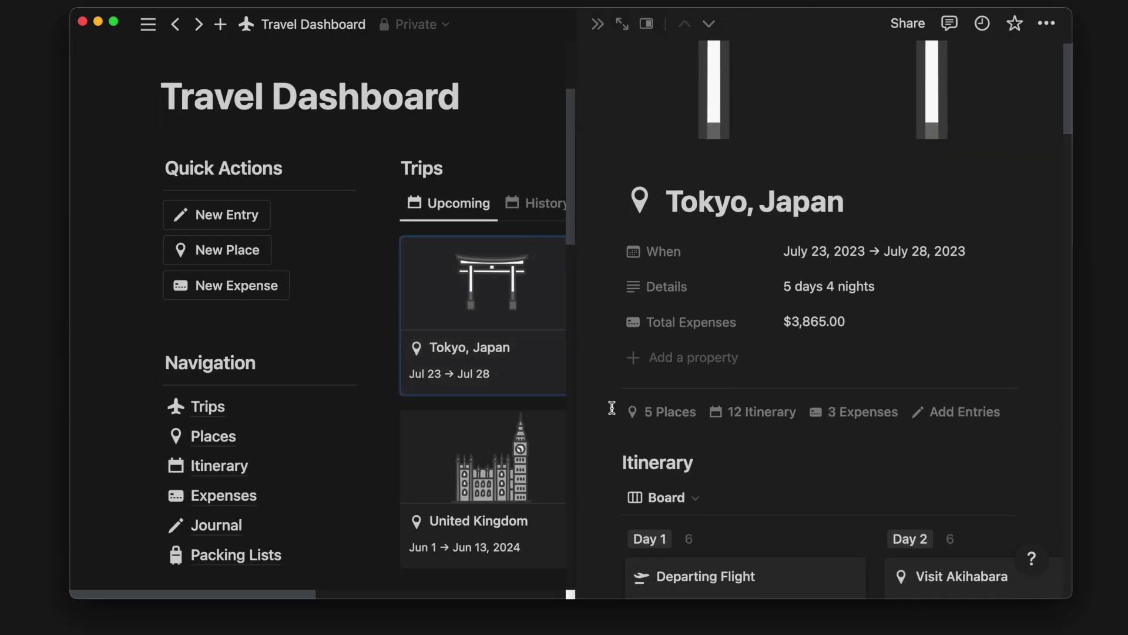
scroll(612, 407, "down", 6)
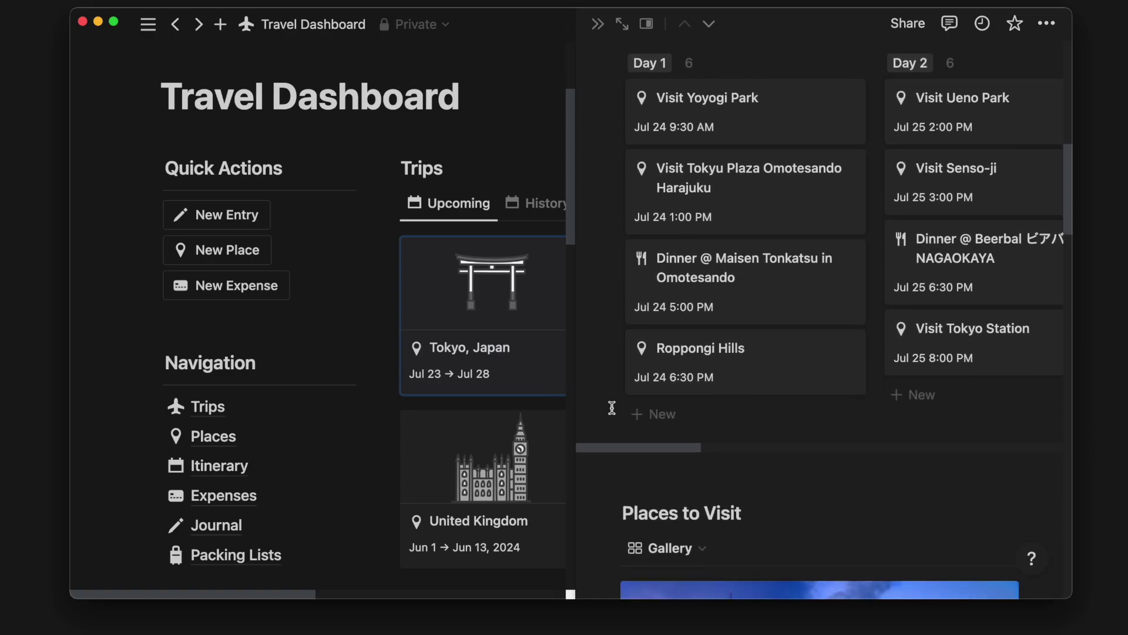
scroll(612, 406, "down", 10)
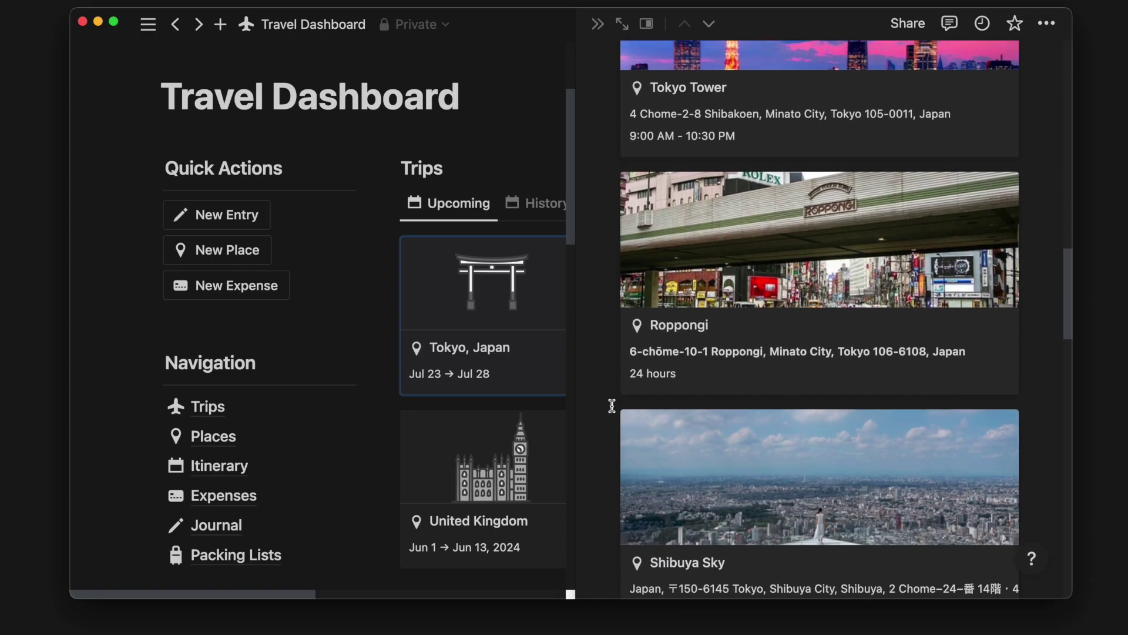
key("Escape")
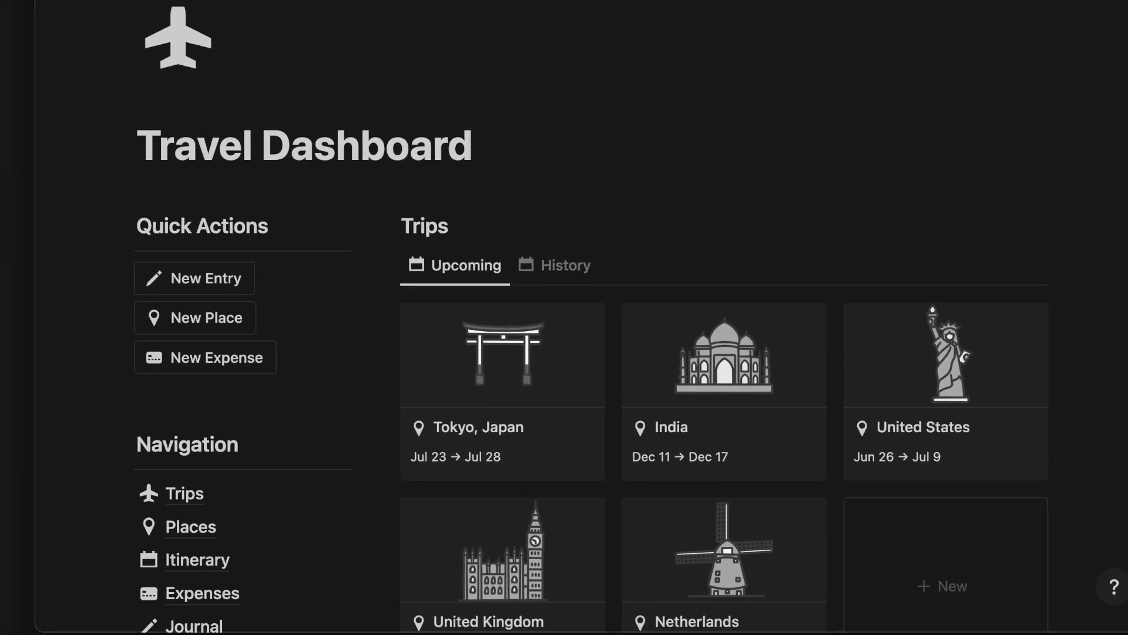
scroll(1075, 133, "down", 1)
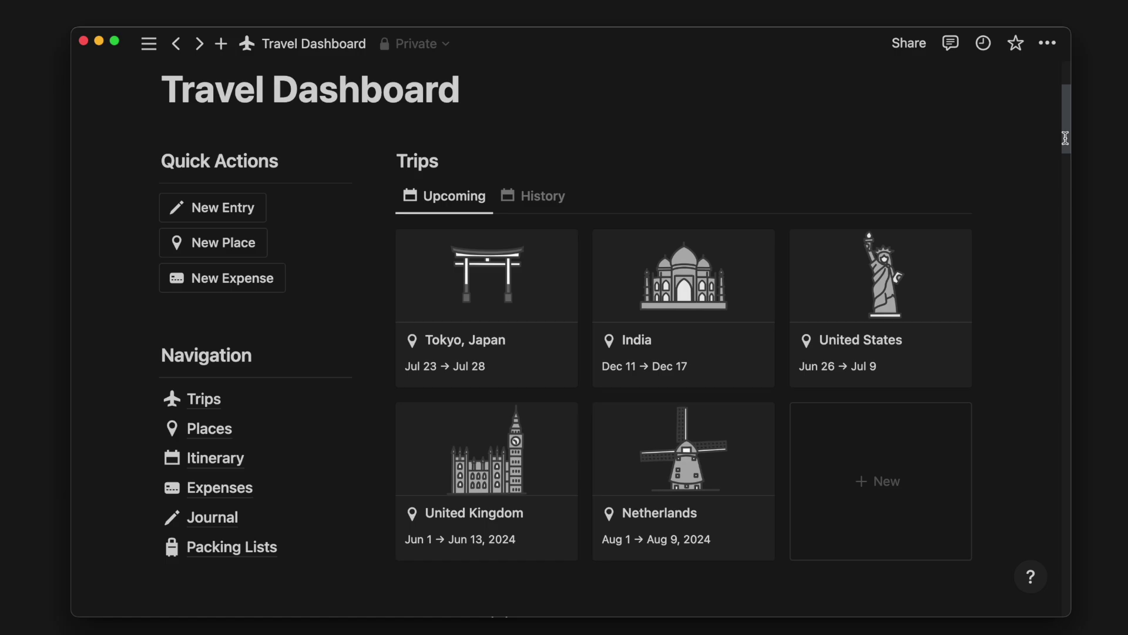